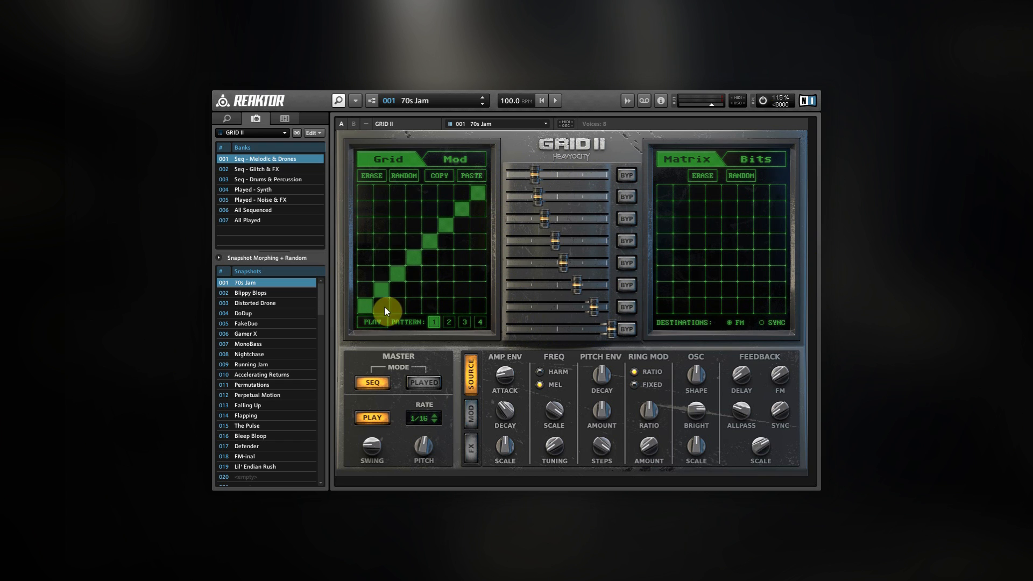
- Try the Played master mode, return to Seq, and browse the banks from Seq - Glitch & FX to Played - Noise & FX
click(425, 382)
click(376, 382)
click(281, 167)
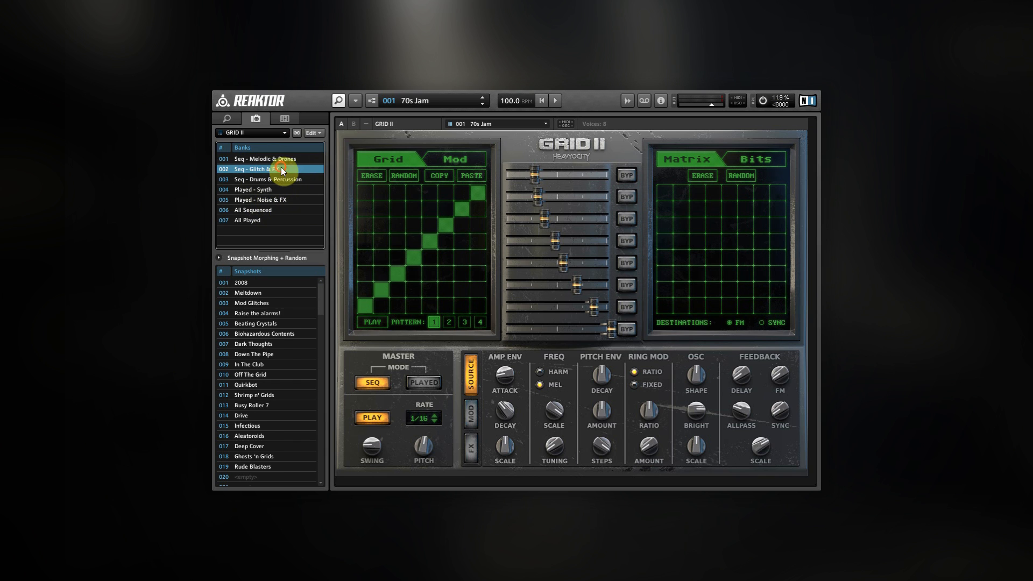
click(280, 179)
click(275, 188)
click(276, 199)
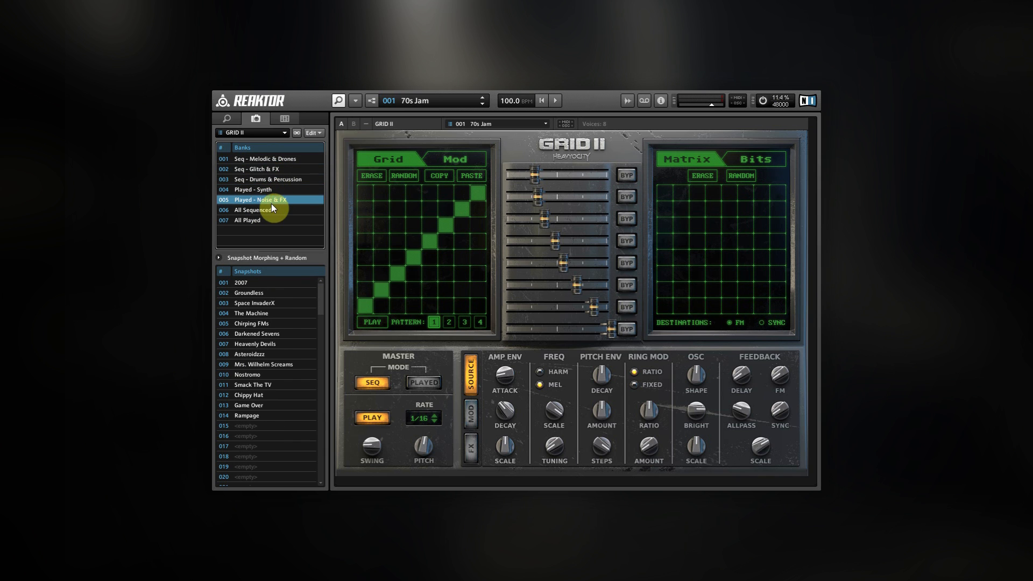
- Load the INIT snapshot from the All Sequenced bank
click(276, 210)
scroll(325, 299, down, 15)
scroll(321, 366, down, 2)
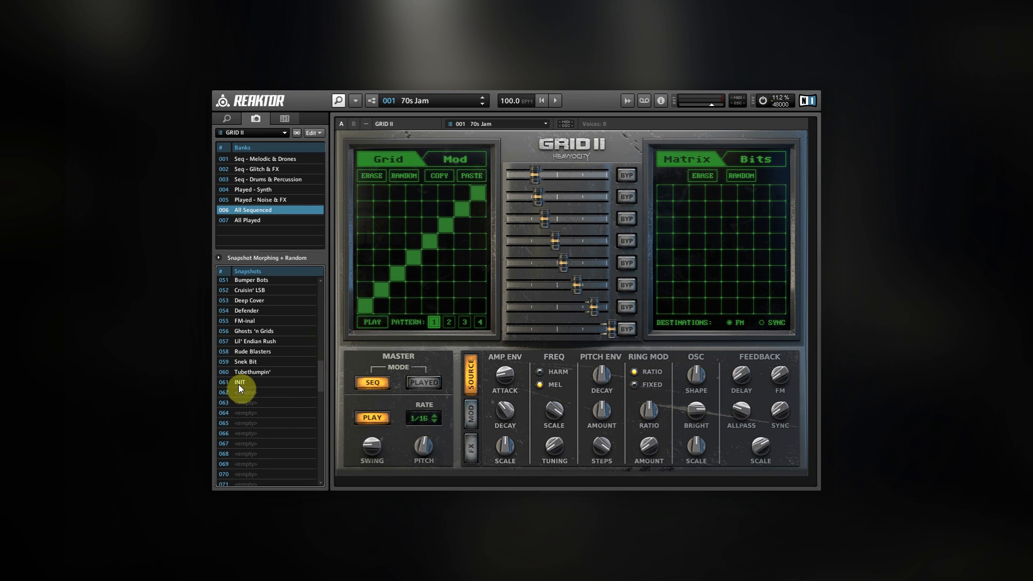
click(240, 383)
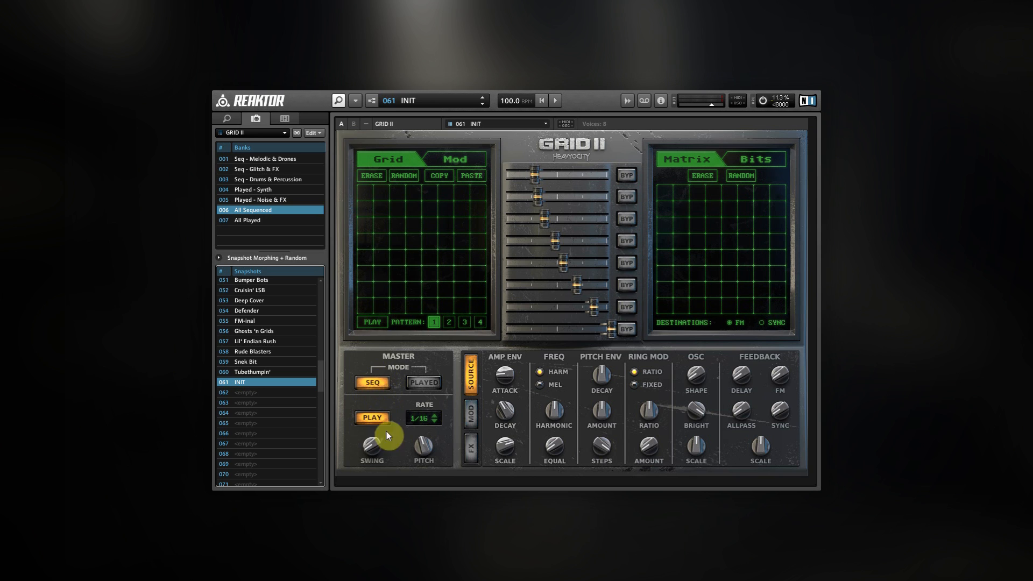
- Draw an ascending diagonal of steps from the lowest to the highest row in grid pattern 1 and audition it
click(366, 305)
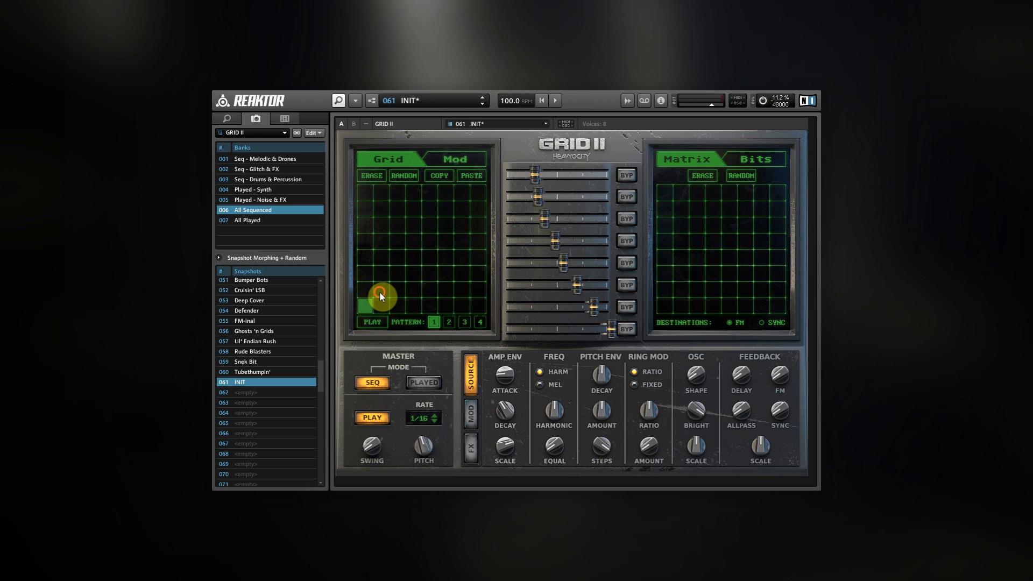
click(413, 263)
click(446, 227)
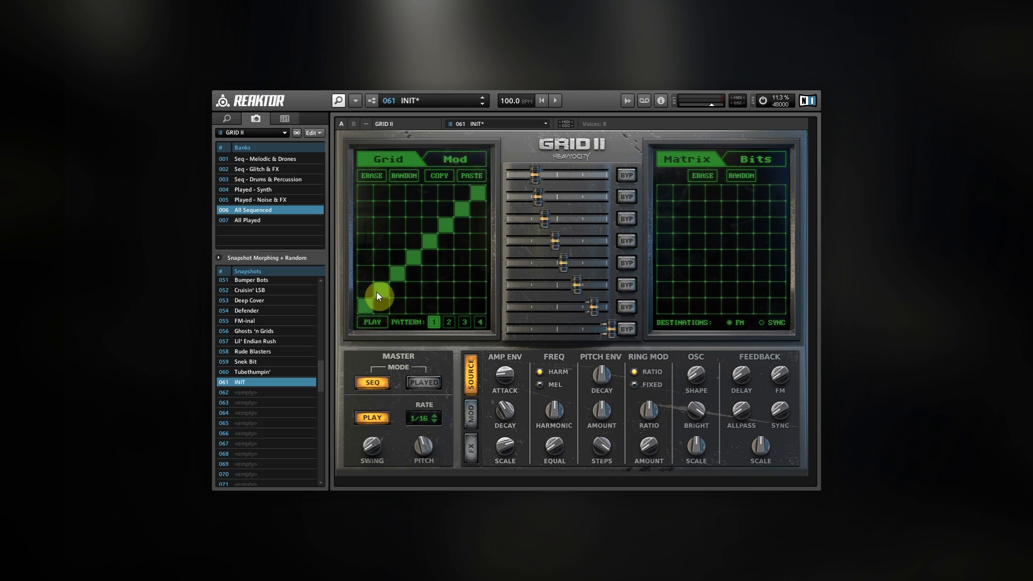
click(458, 211)
key(space)
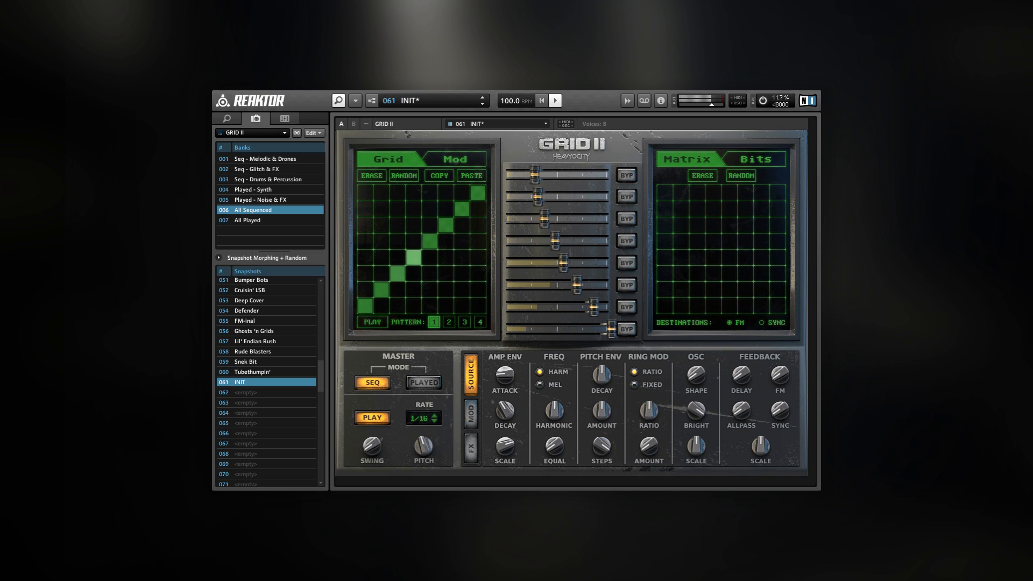
key(space)
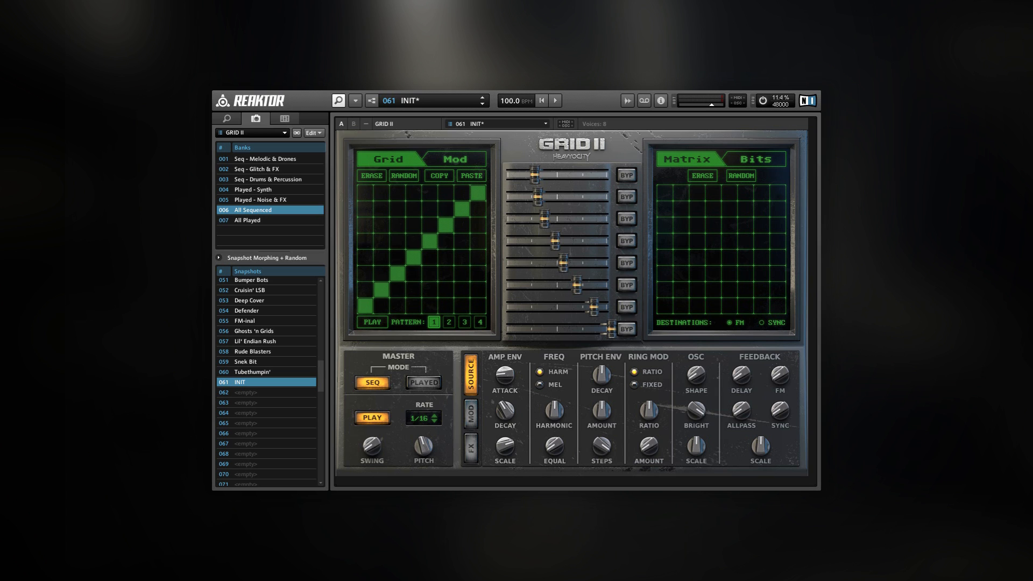
- Try the Harmonic frequency control, set the frequency mode to Mel with adjusted Tuning and Scale, and audition a changed master pitch
double_click(505, 446)
drag(554, 406, 563, 489)
click(539, 385)
mouse_move(558, 442)
mouse_down()
mouse_move(558, 392)
mouse_move(560, 460)
mouse_up()
drag(558, 402, 558, 395)
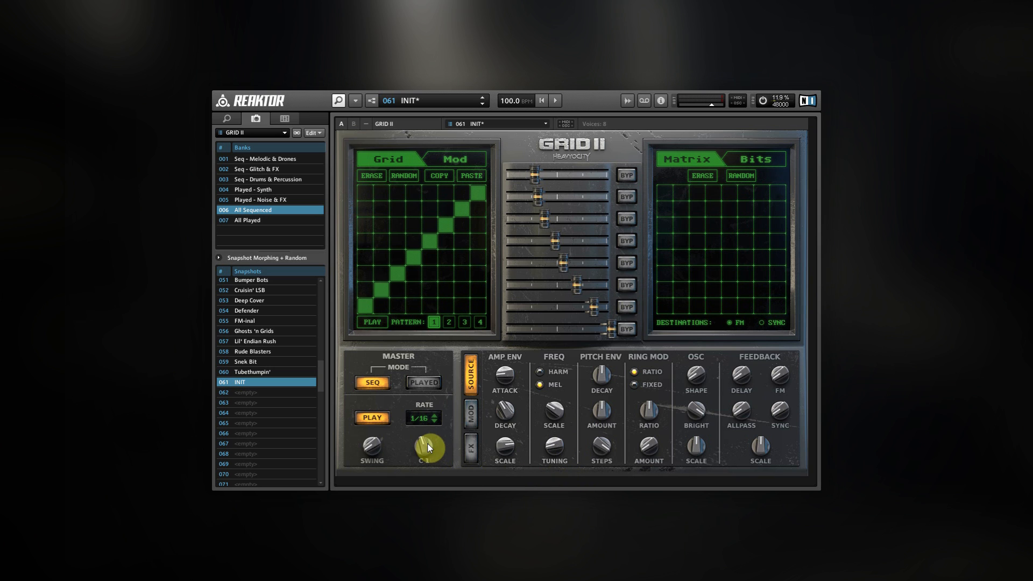
drag(429, 446, 427, 432)
key(space)
- Set the ring modulator to Fixed and adjust the oscillator's Shape and Bright controls with the sequence playing
click(656, 384)
mouse_move(698, 364)
mouse_down()
mouse_move(706, 319)
mouse_move(706, 364)
mouse_up()
drag(700, 423, 705, 443)
key(space)
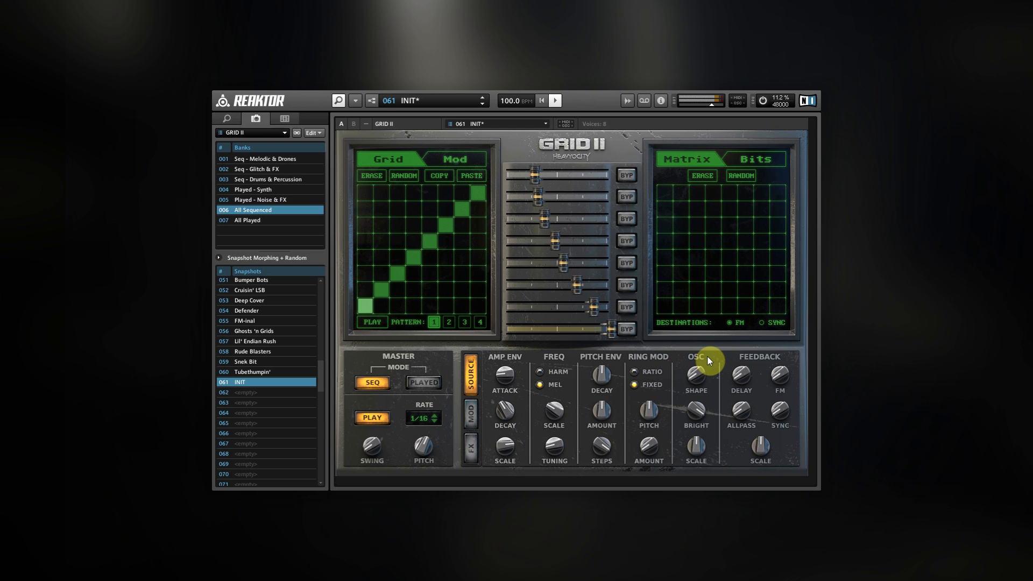
- Adjust the pitch envelope's Decay, try a higher ring modulator Pitch and reset that Pitch to its default
mouse_move(608, 380)
mouse_down()
mouse_move(610, 403)
mouse_move(604, 375)
mouse_up()
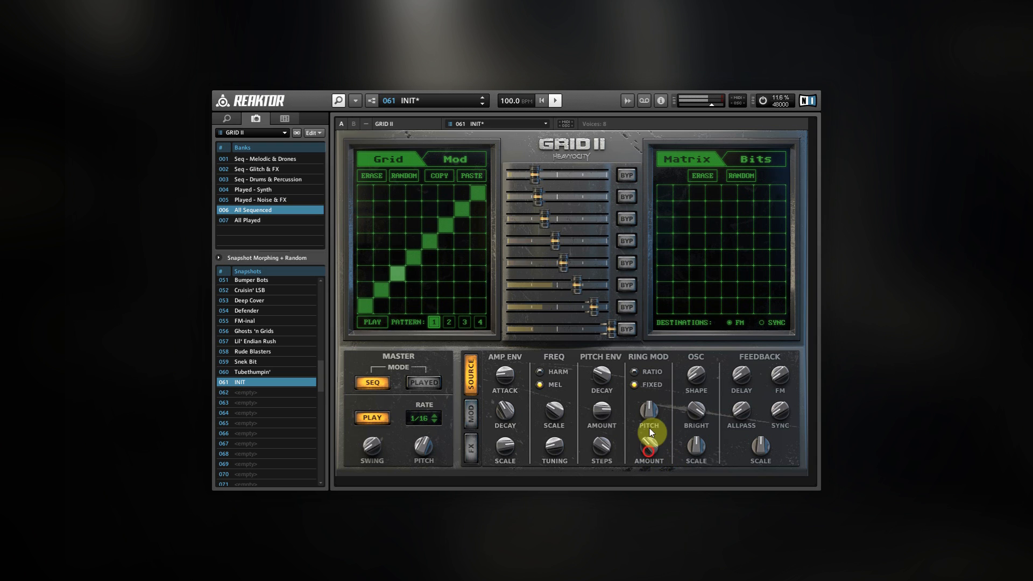
drag(650, 408, 654, 395)
right_click(653, 411)
click(654, 411)
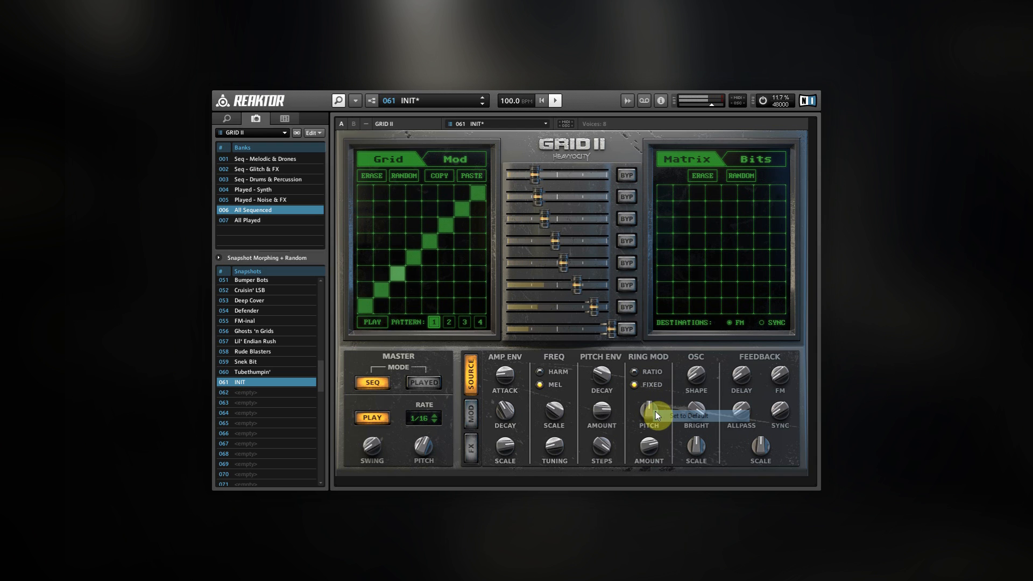
- Set the ring modulator to Ratio mode, try a higher Ratio and reset it to its default
click(635, 372)
drag(653, 412, 653, 375)
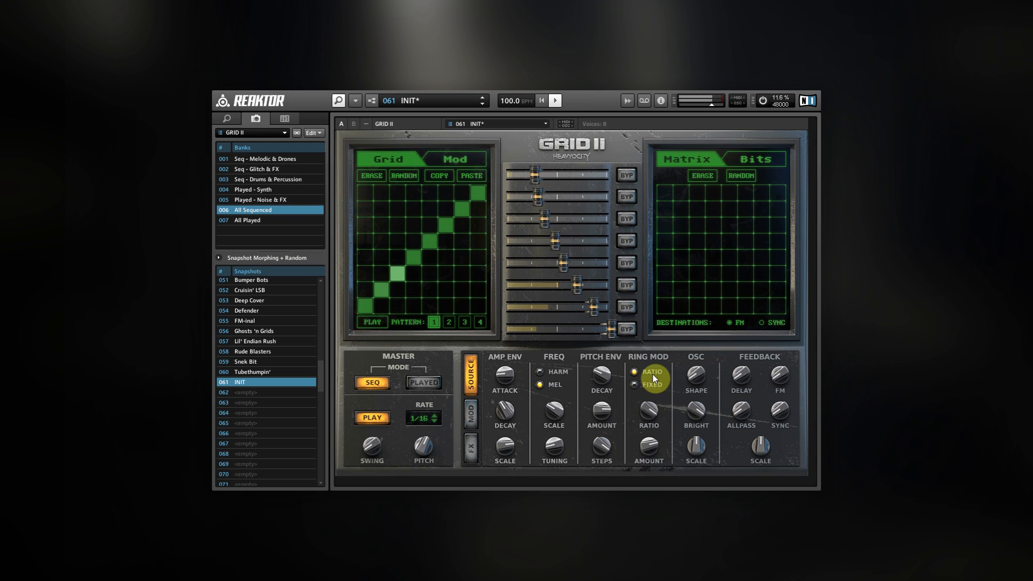
right_click(650, 410)
click(658, 416)
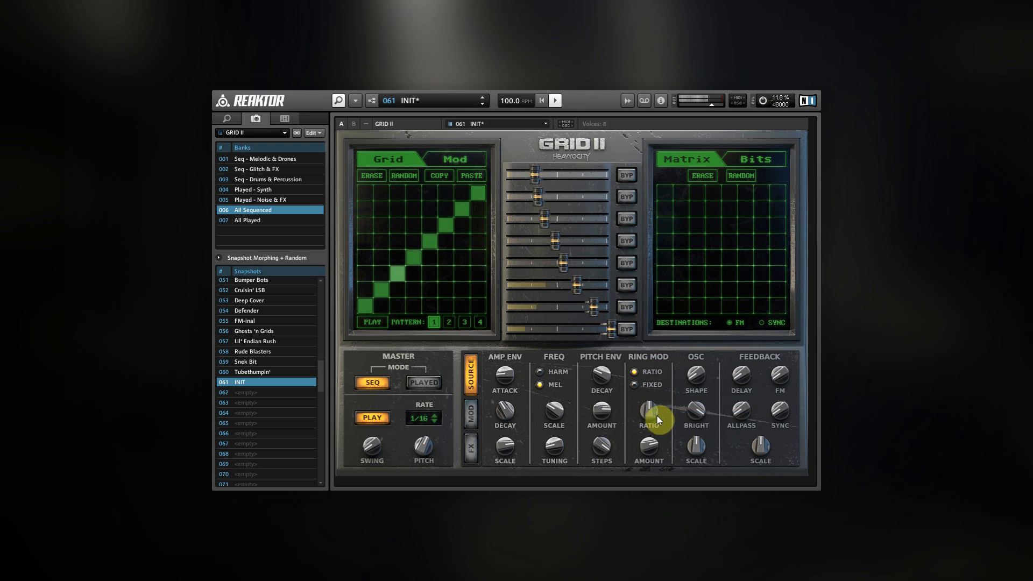
- Raise the oscillator's Shape, try a higher oscillator Scale and reset that Scale to its default
drag(696, 377, 699, 330)
drag(695, 447, 699, 398)
right_click(696, 448)
click(700, 450)
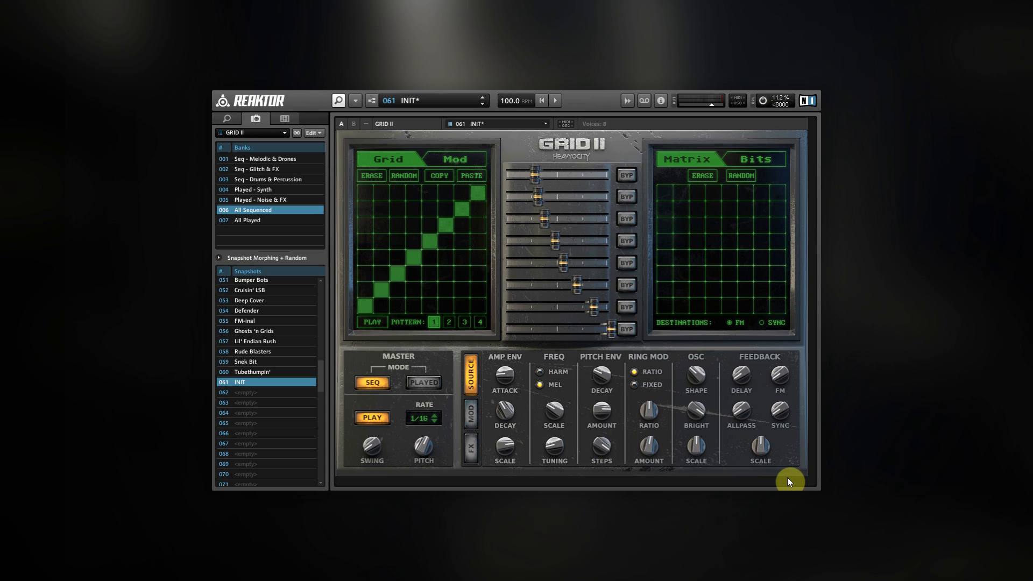
- Raise the feedback FM amount and try the feedback Sync and Scale controls with the sequence playing
key(space)
drag(784, 372, 782, 337)
drag(782, 408, 786, 353)
drag(761, 448, 763, 399)
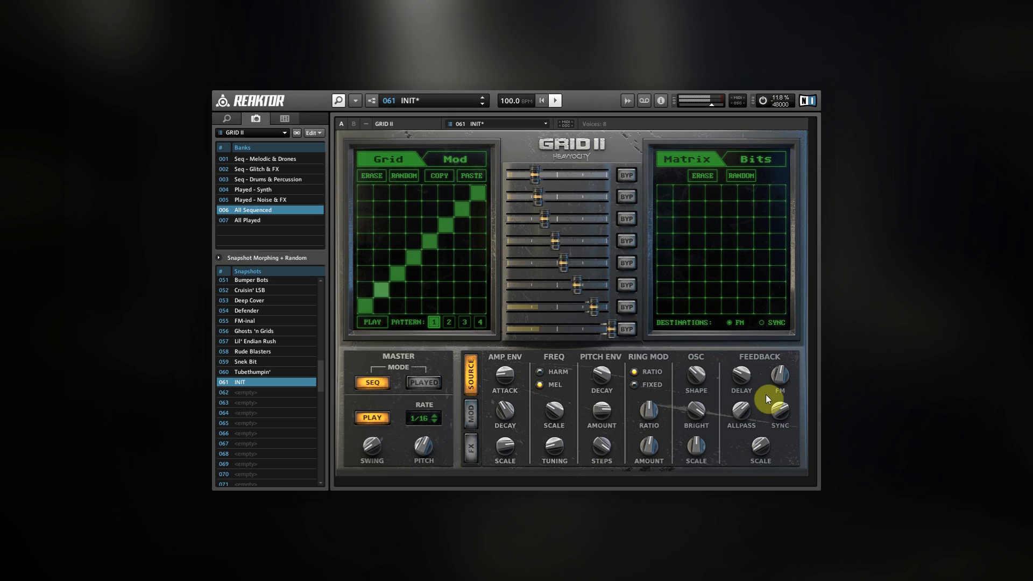
key(space)
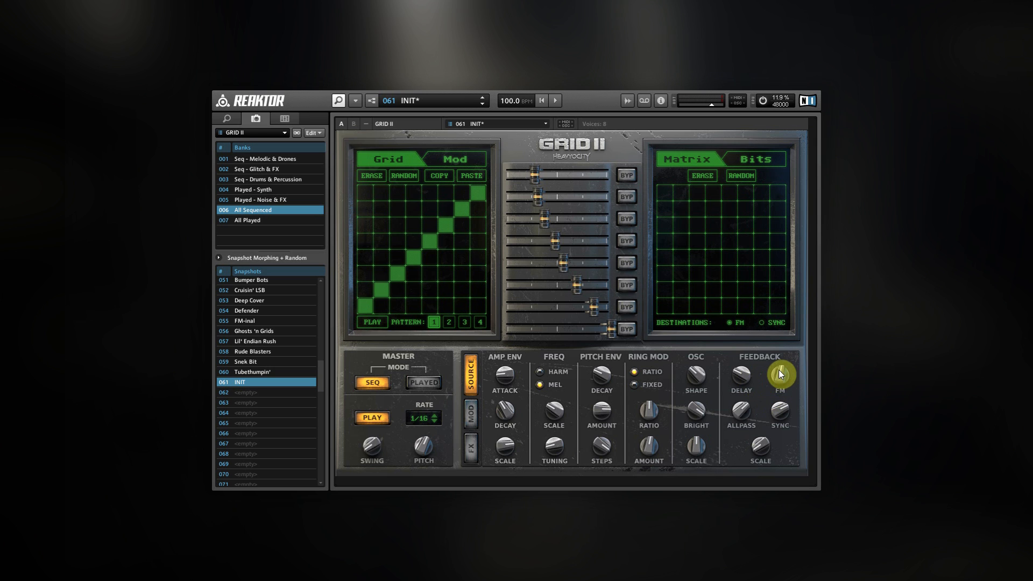
drag(783, 425, 784, 475)
- Show the FX controls, toggle the delay's Tempo Sync off and on, and lower the filter Cutoff during playback
click(473, 452)
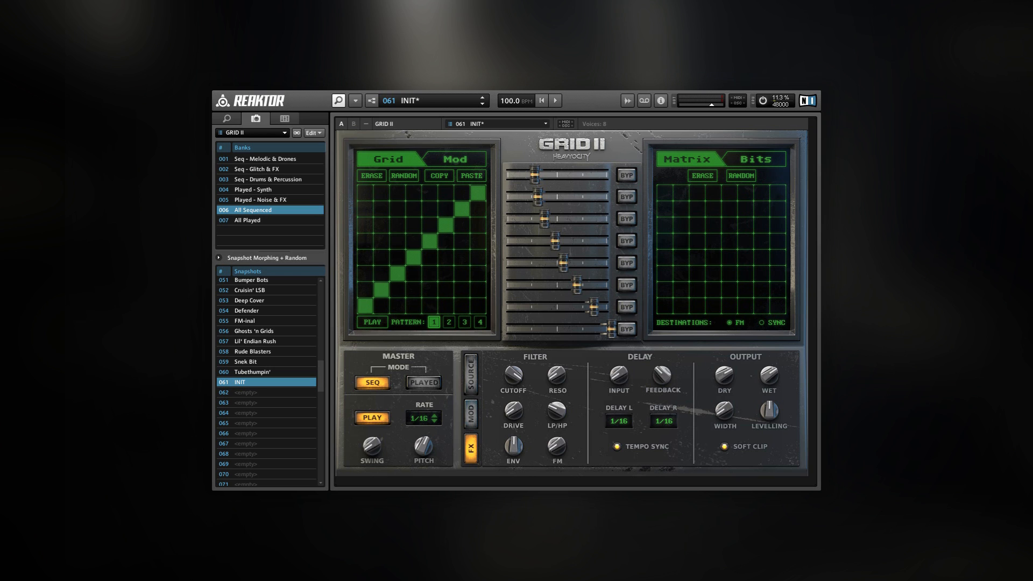
click(617, 448)
click(617, 447)
key(space)
drag(514, 370, 519, 405)
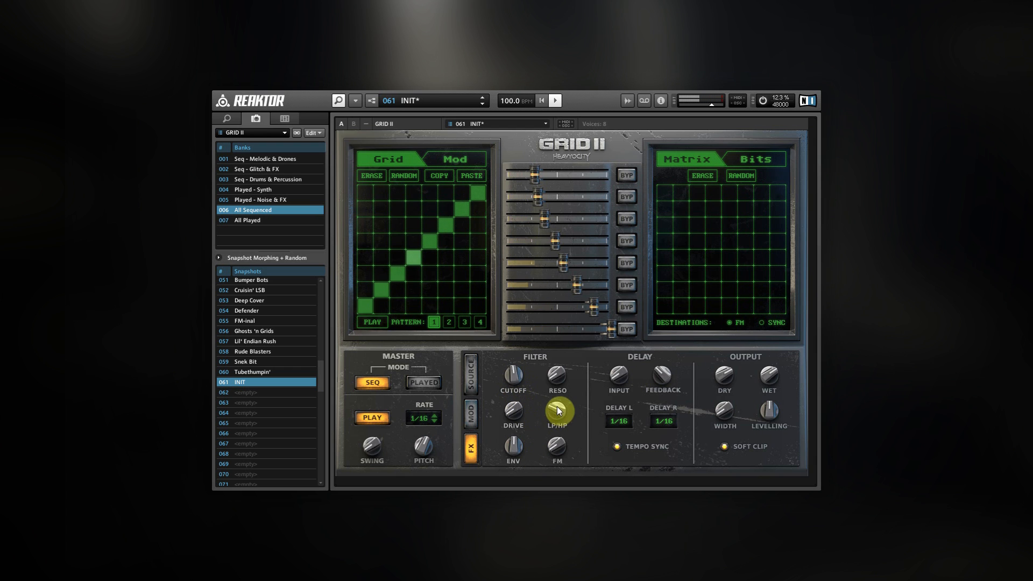
drag(516, 390, 515, 391)
- Try different filter Env and Drive amounts and raise the filter's FM amount during playback
drag(518, 445, 518, 435)
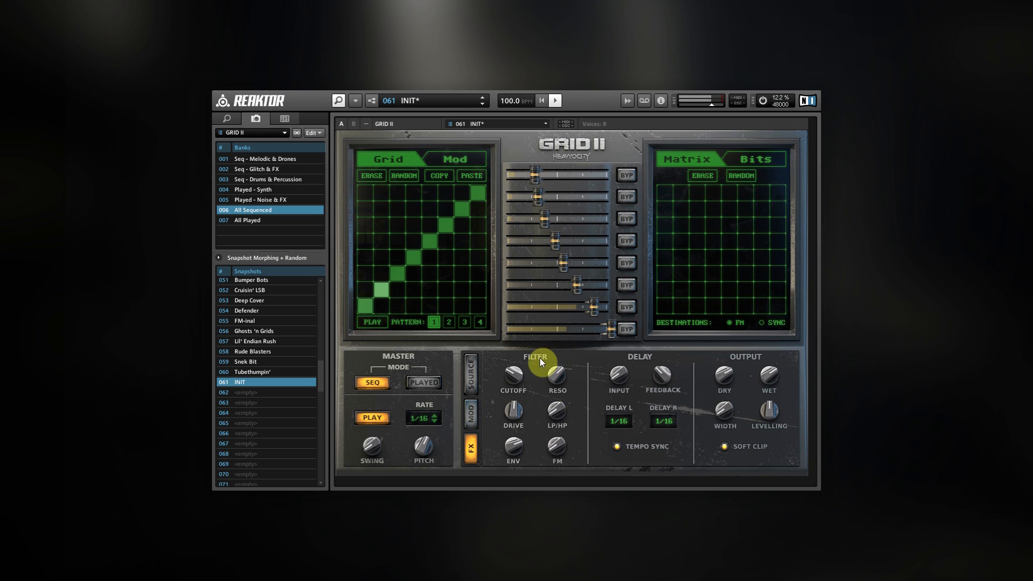
drag(512, 411, 516, 367)
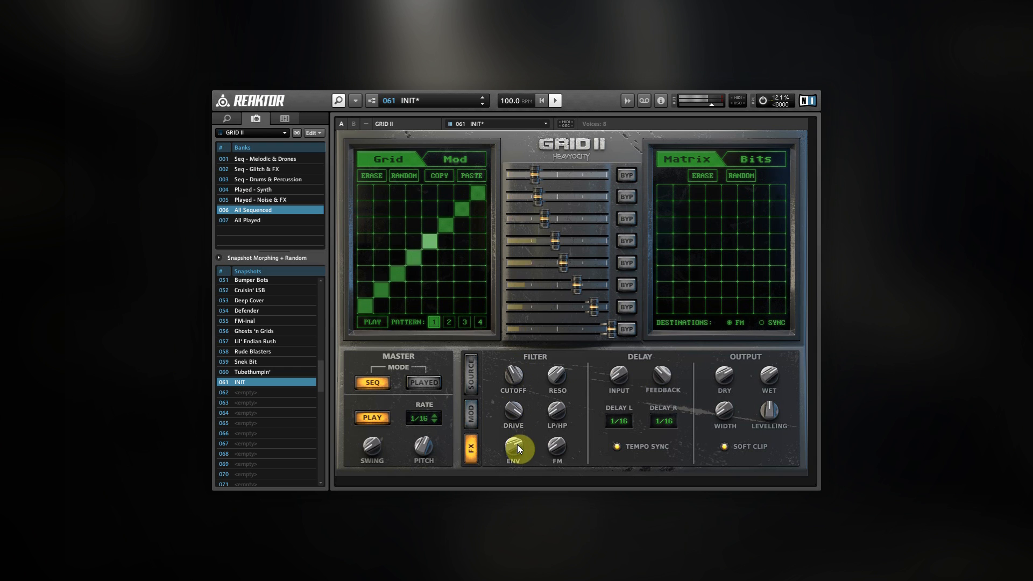
drag(518, 447, 524, 398)
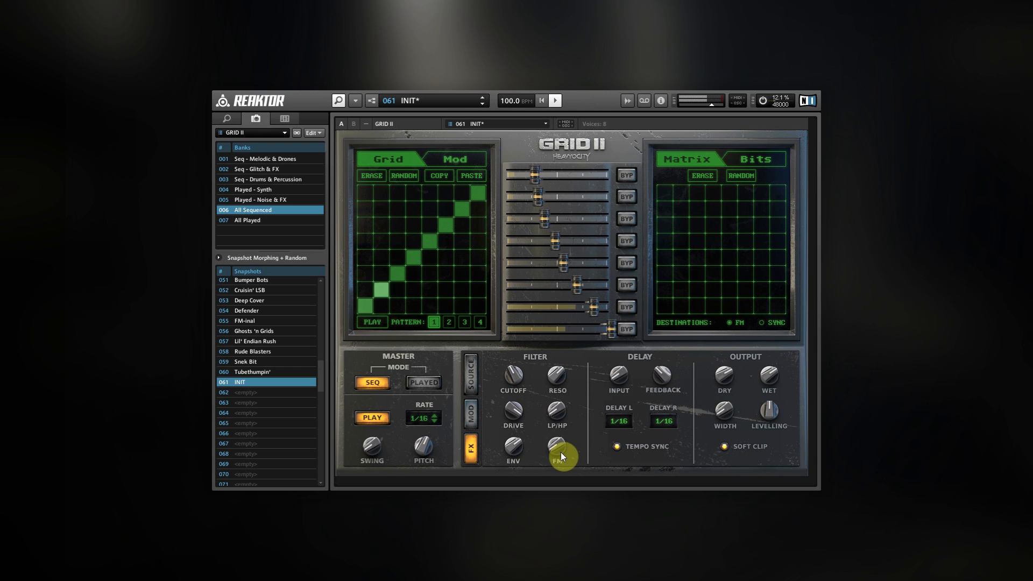
drag(560, 451, 559, 347)
drag(512, 406, 535, 366)
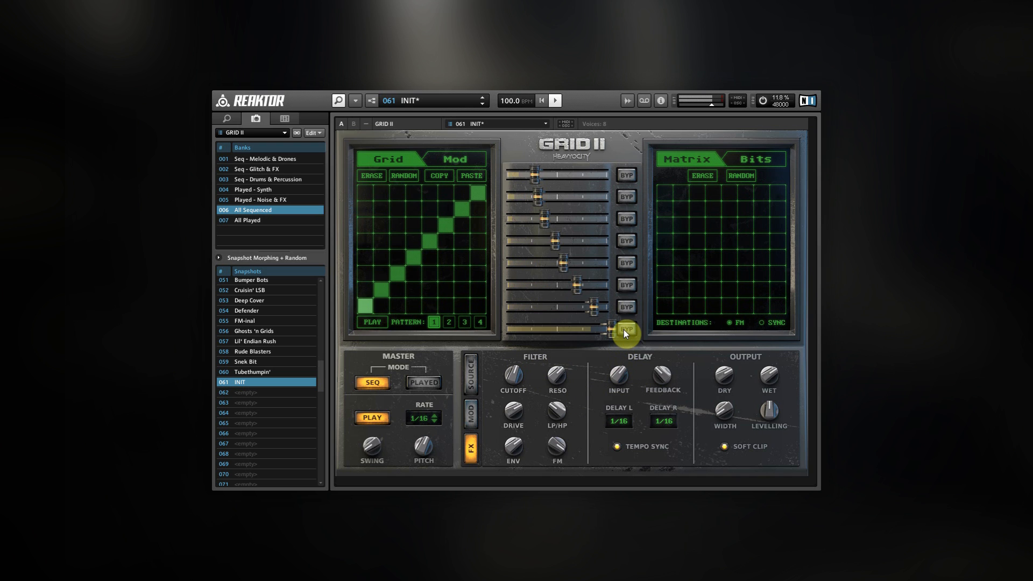
- Try delay times of 1/24 and 1/32 with Tempo Sync briefly off, adjust the delay Input, and set both delays to 1/16
drag(632, 412, 665, 431)
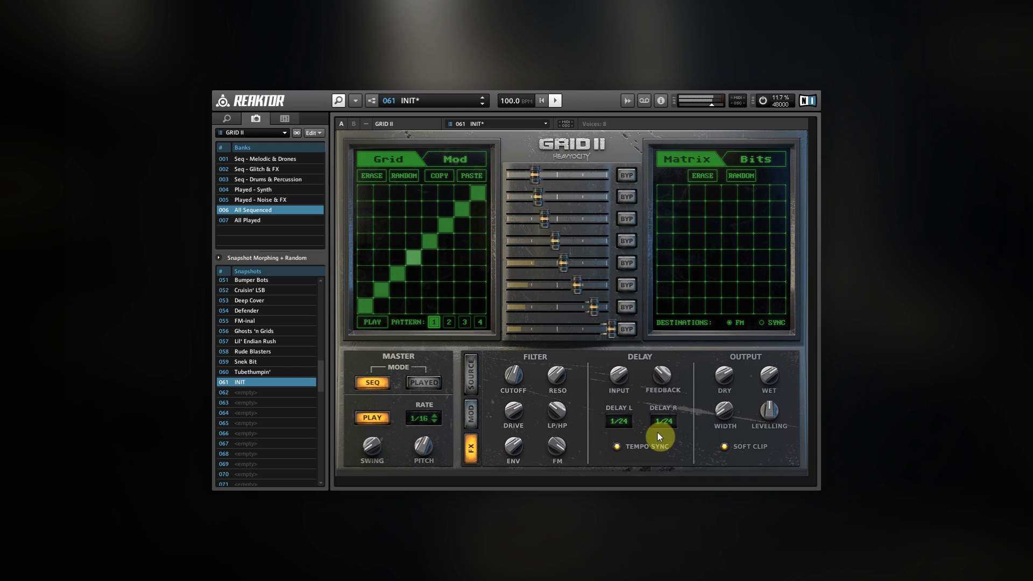
click(617, 446)
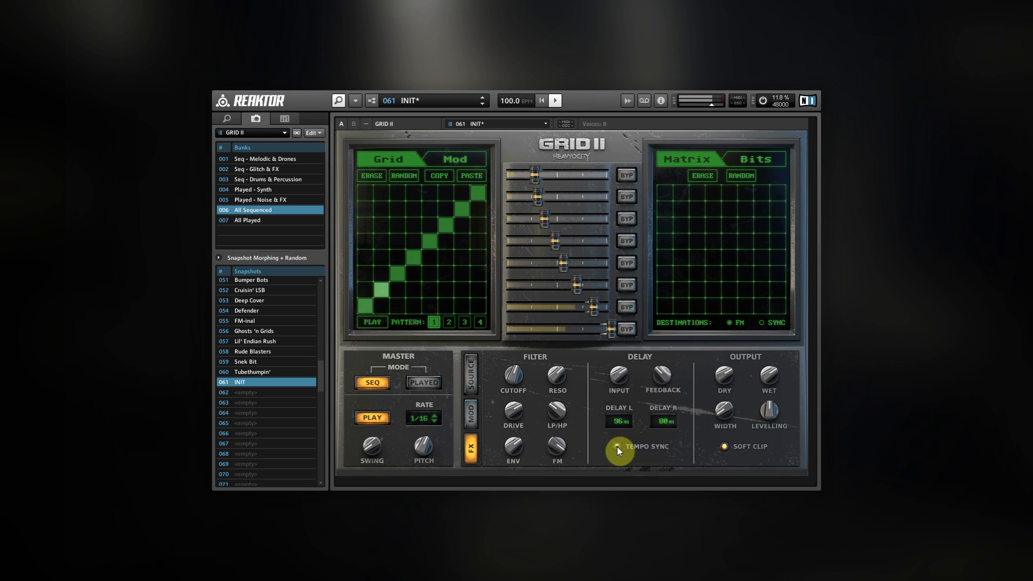
click(617, 446)
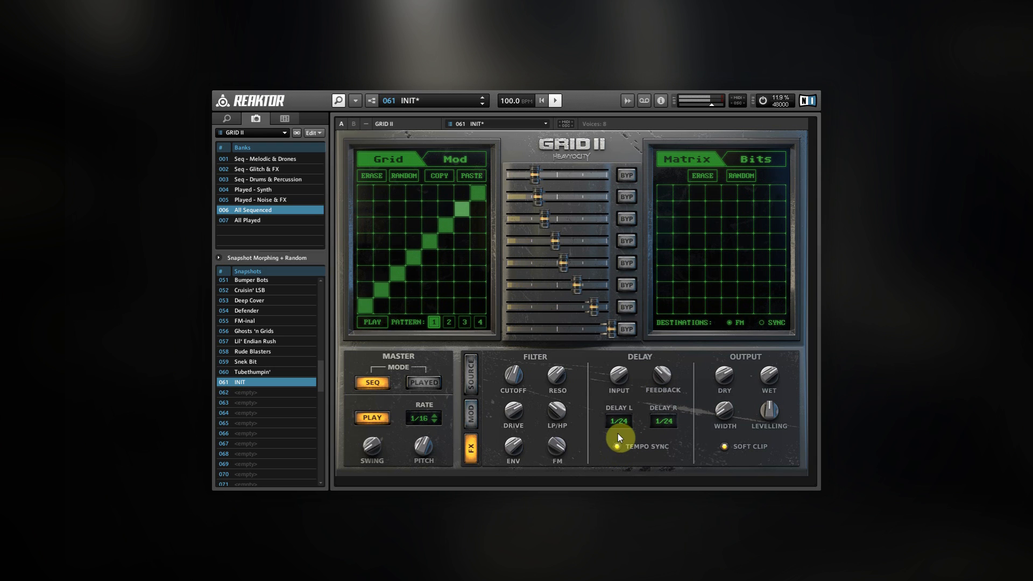
drag(623, 421, 663, 426)
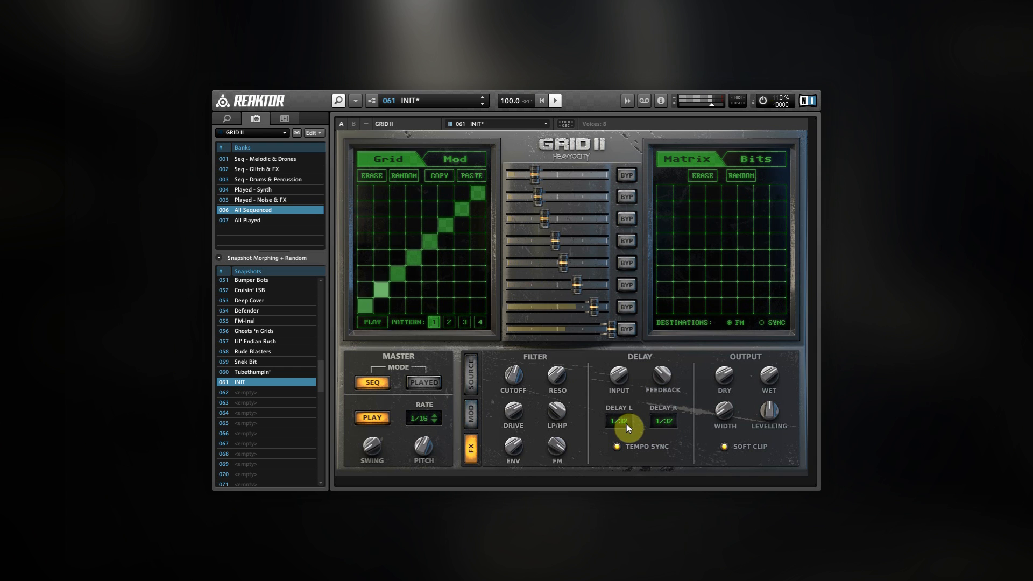
drag(620, 379, 619, 388)
drag(626, 419, 674, 412)
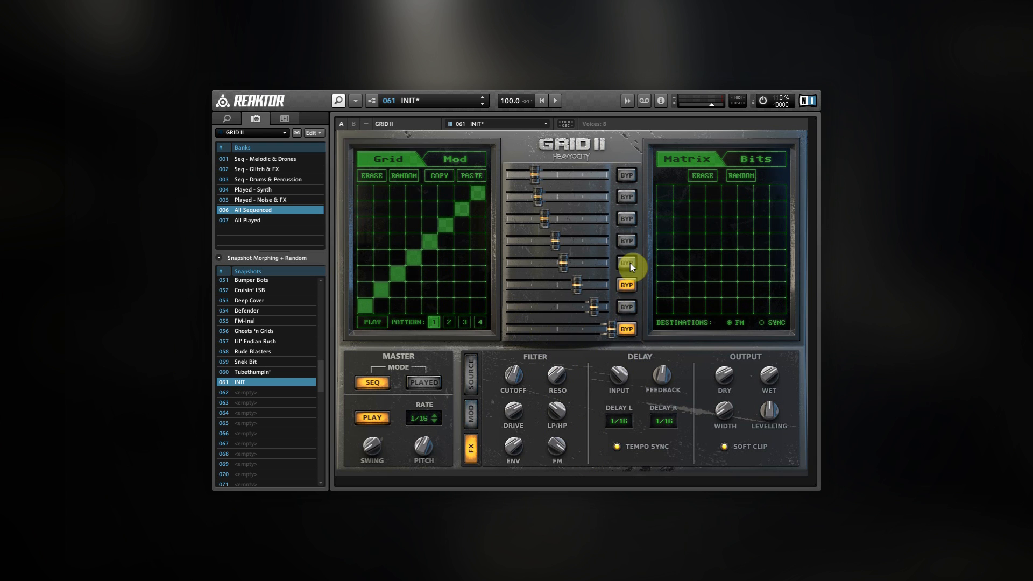
- Bypass the second and fourth slider rows from the top and adjust the output's Dry level while auditioning the sequence
click(628, 197)
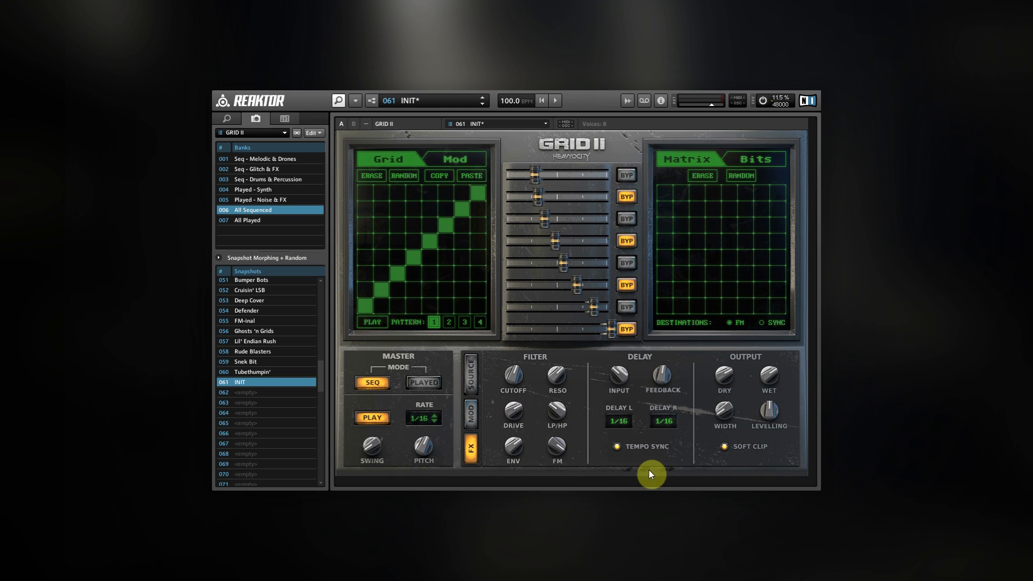
drag(721, 374, 722, 367)
key(space)
click(381, 289)
- Show the modulation controls and draw the Mod pattern with full bars on upper-lane steps 4–5 and lower-lane steps 5–6, leaving the rest empty
click(472, 416)
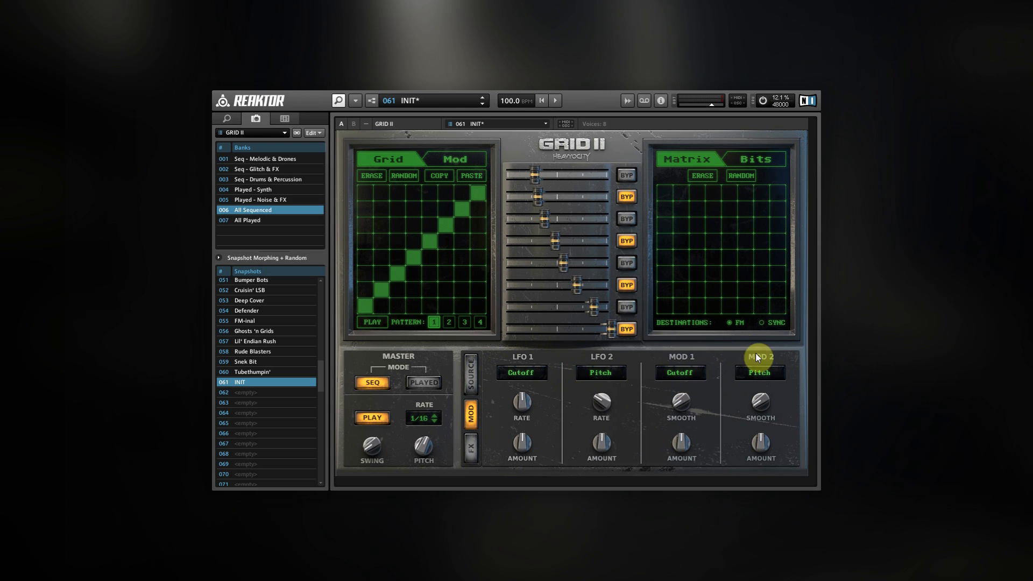
click(460, 160)
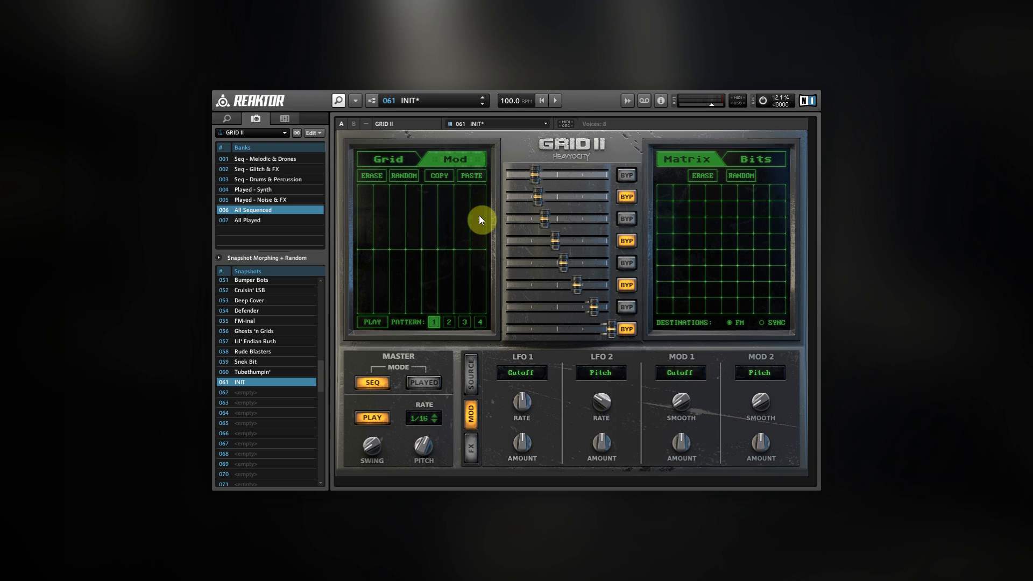
mouse_move(364, 207)
mouse_down()
mouse_move(417, 226)
mouse_move(480, 202)
mouse_up()
mouse_move(366, 289)
mouse_down()
mouse_move(416, 218)
mouse_move(366, 248)
mouse_move(391, 266)
mouse_move(429, 176)
mouse_move(470, 269)
mouse_move(451, 269)
mouse_up()
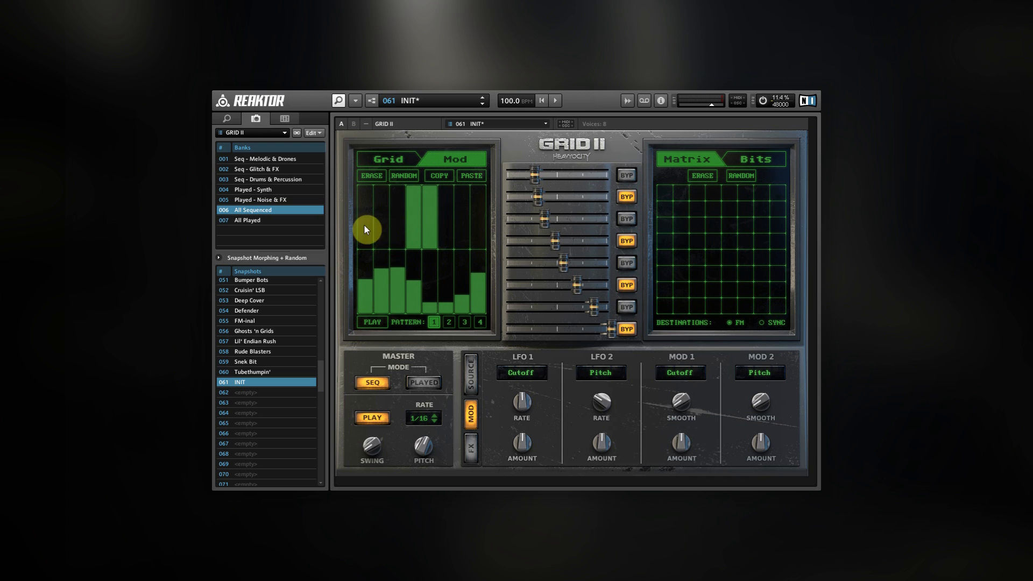
mouse_move(374, 284)
mouse_down()
mouse_move(369, 298)
mouse_move(405, 333)
mouse_move(369, 302)
mouse_move(437, 315)
mouse_move(434, 246)
mouse_move(446, 236)
mouse_up()
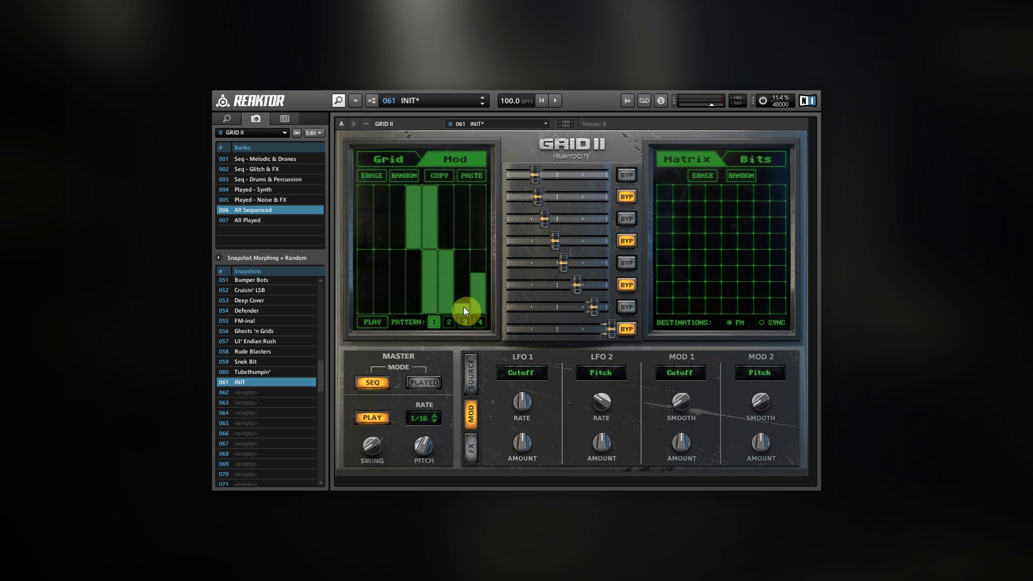
drag(464, 308, 487, 336)
- Set the Mod 1 destination to Delay: Send
click(689, 376)
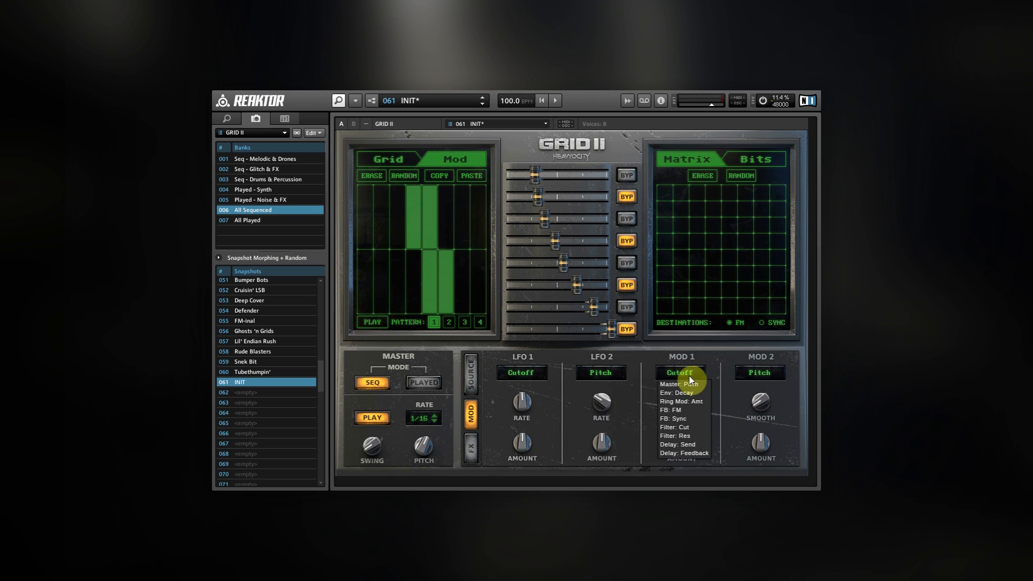
click(689, 445)
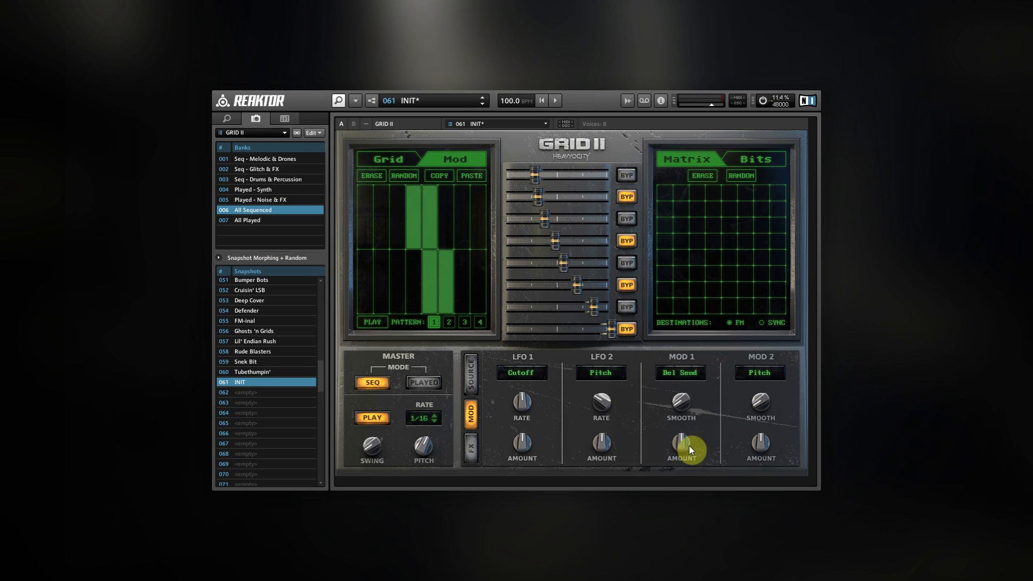
- Set the Mod 2 destination to Delay: Feedback and adjust the Mod 1 and Mod 2 amounts
click(768, 376)
click(766, 453)
- Show the effects controls, adjust the delay Feedback, set both delay times to 1/64, and audition the sequence
click(472, 449)
drag(663, 384, 598, 462)
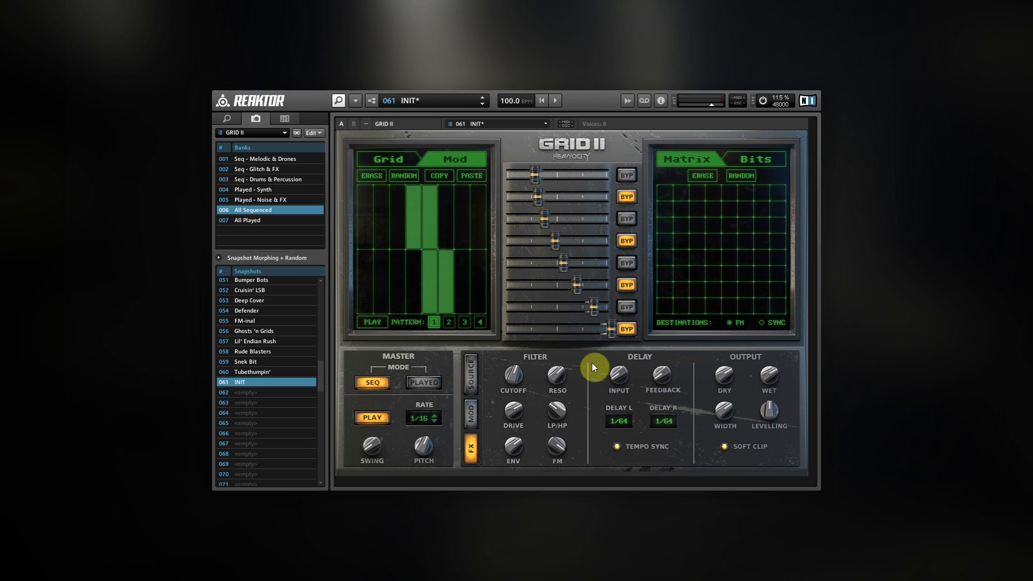
key(space)
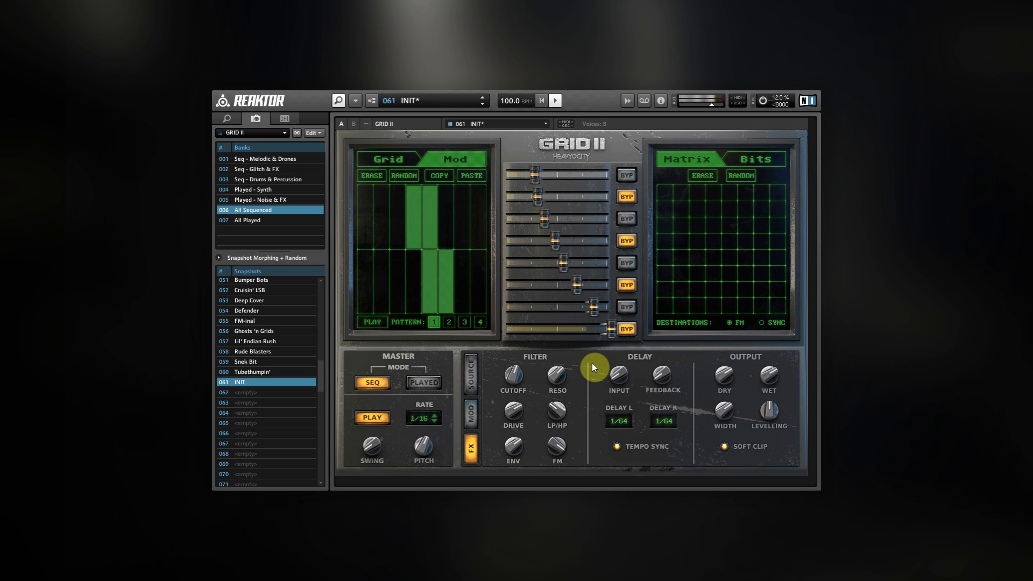
key(space)
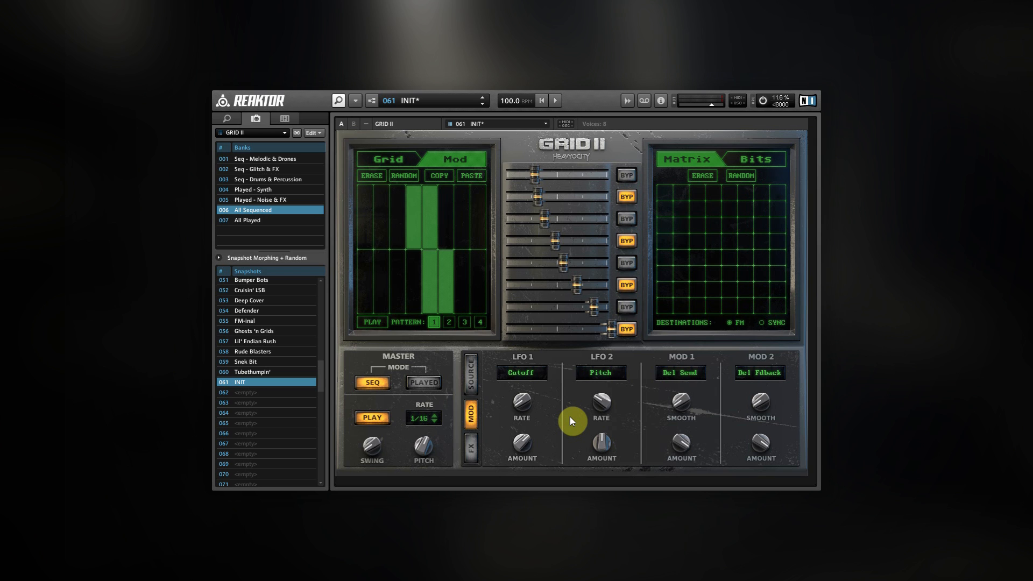
- Show the Grid pattern and audition the sequence in Seq mode
key(space)
click(425, 383)
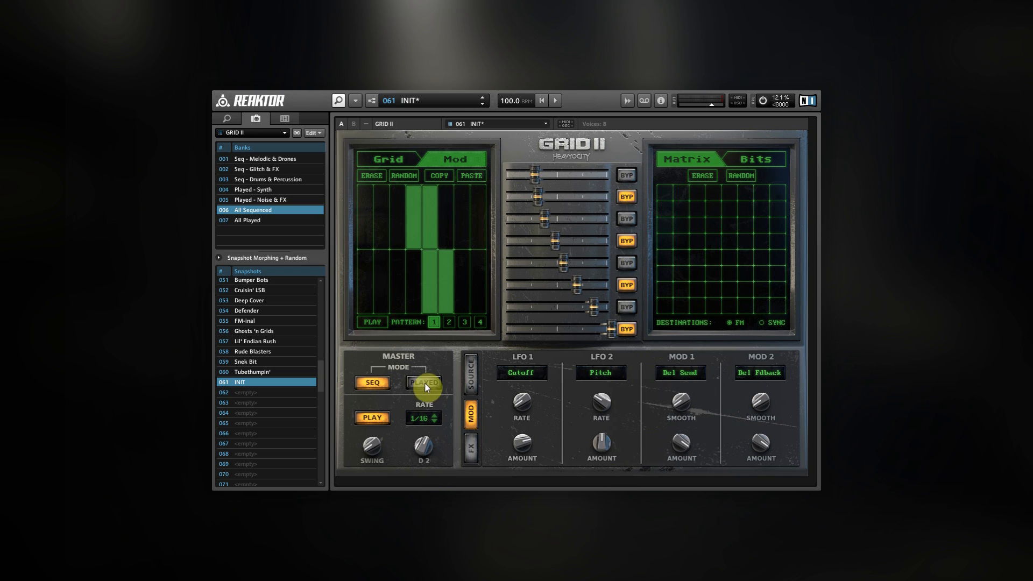
click(391, 155)
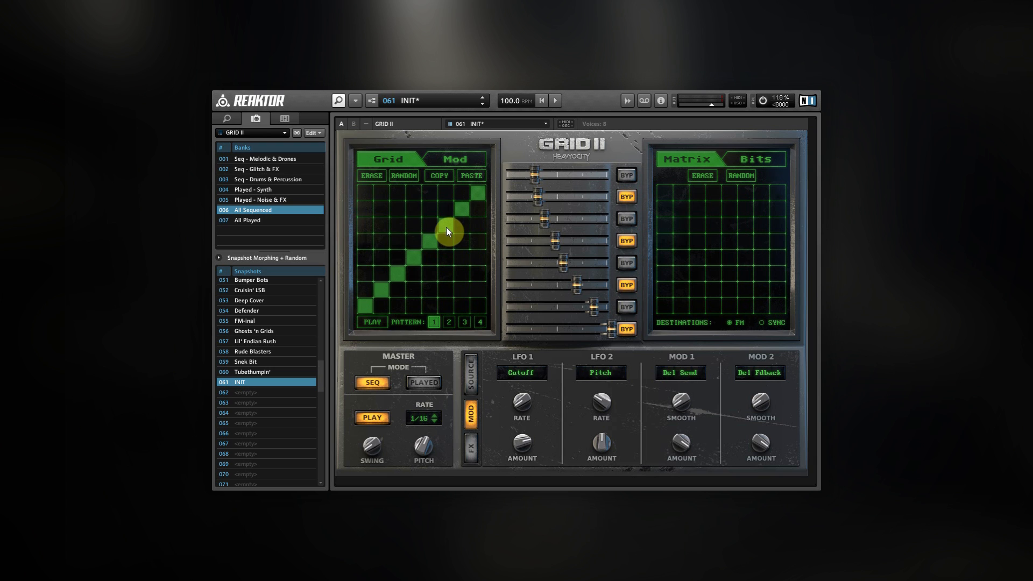
click(473, 193)
key(space)
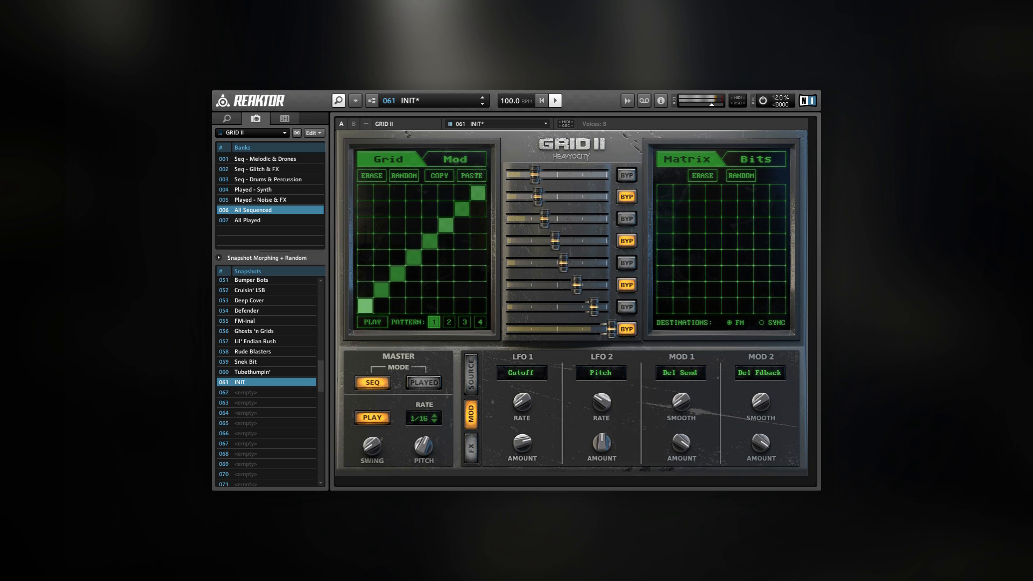
key(space)
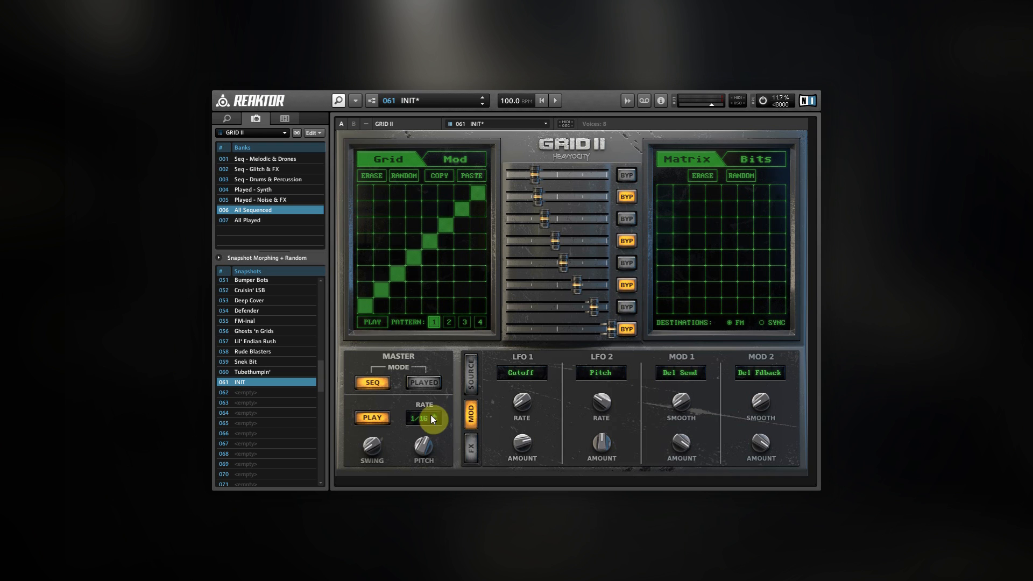
- Show the Mod pattern and the source controls, and draw trial cells in the Matrix before erasing them all
click(463, 159)
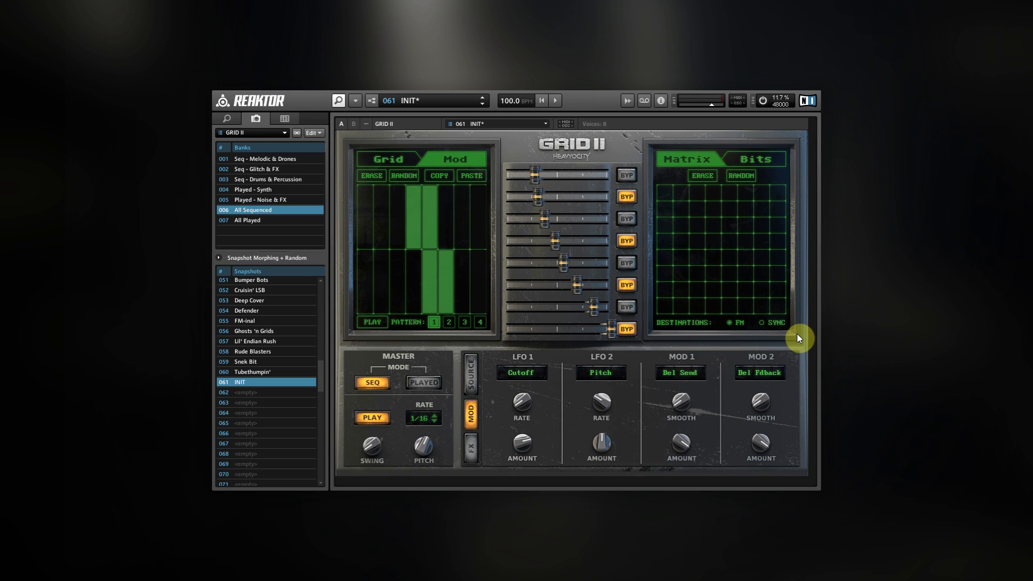
click(473, 378)
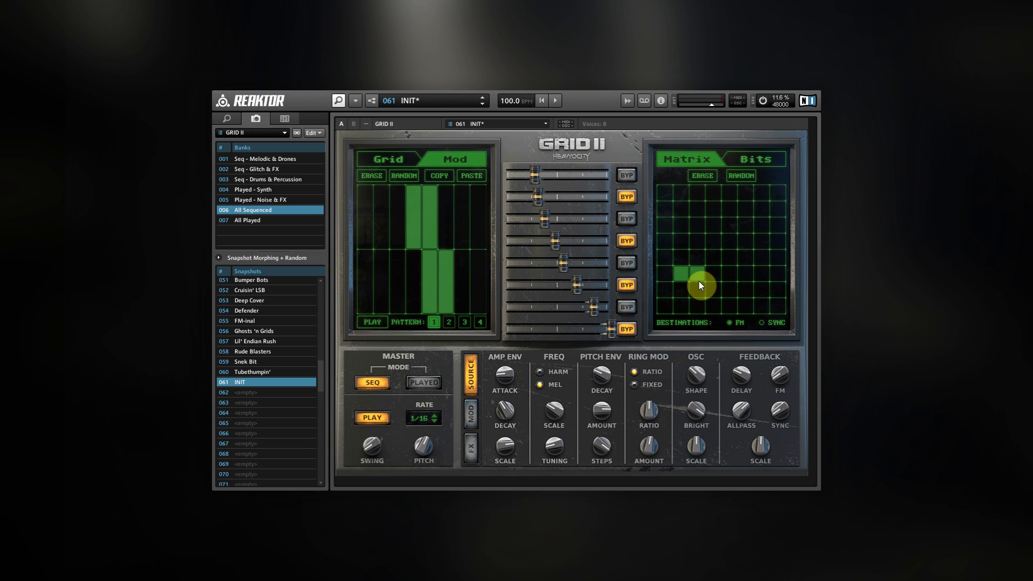
mouse_move(685, 222)
mouse_down()
mouse_move(799, 241)
mouse_move(749, 230)
mouse_move(684, 192)
mouse_move(686, 294)
mouse_move(721, 300)
mouse_move(631, 205)
mouse_move(775, 312)
mouse_move(701, 226)
mouse_move(753, 282)
mouse_up()
click(702, 175)
- Fill the Grid's bottom row, set the seven upper sliders to minimum, fill the Matrix's first column above the bottom row, and audition
click(379, 159)
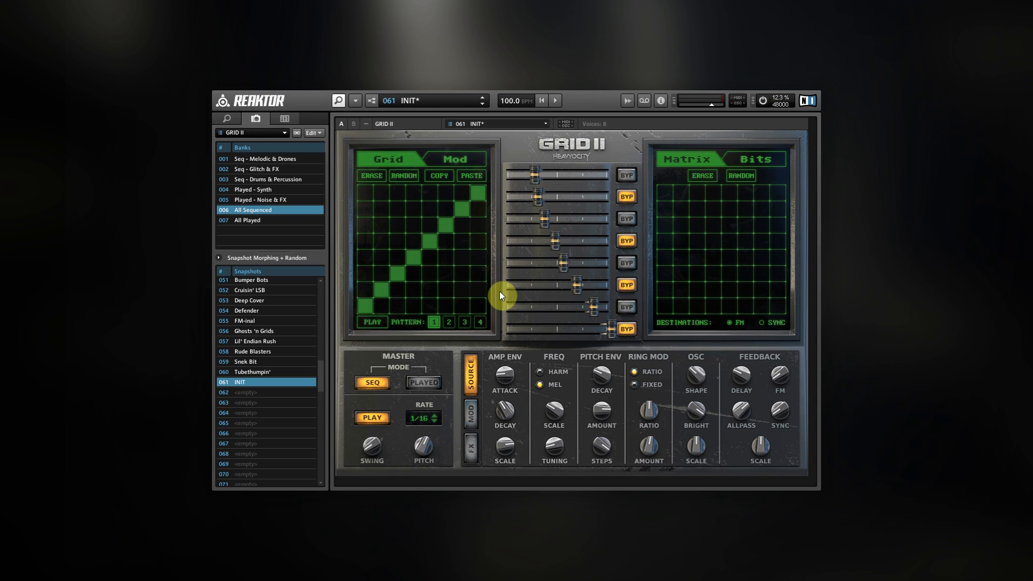
drag(485, 295, 479, 179)
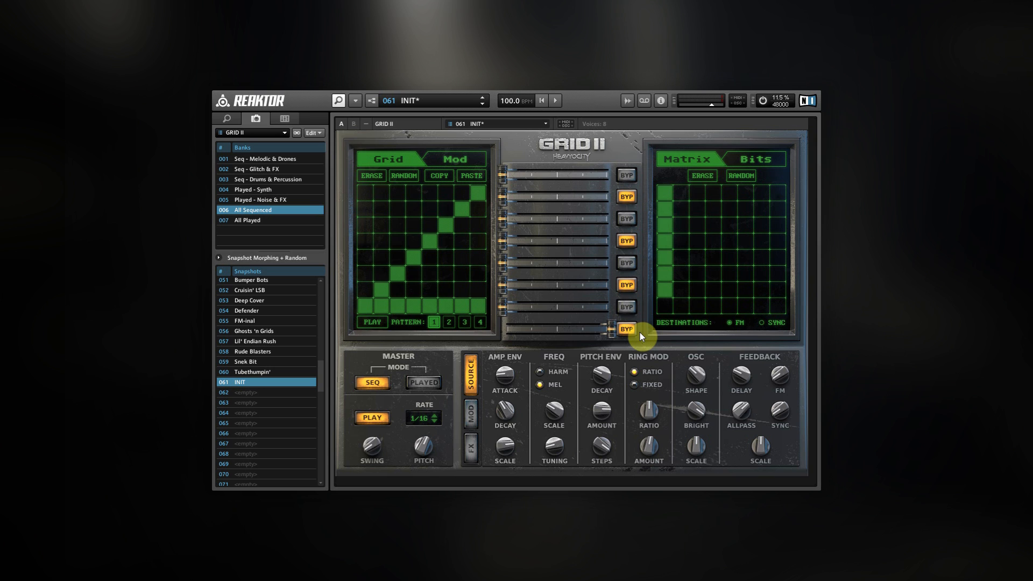
key(space)
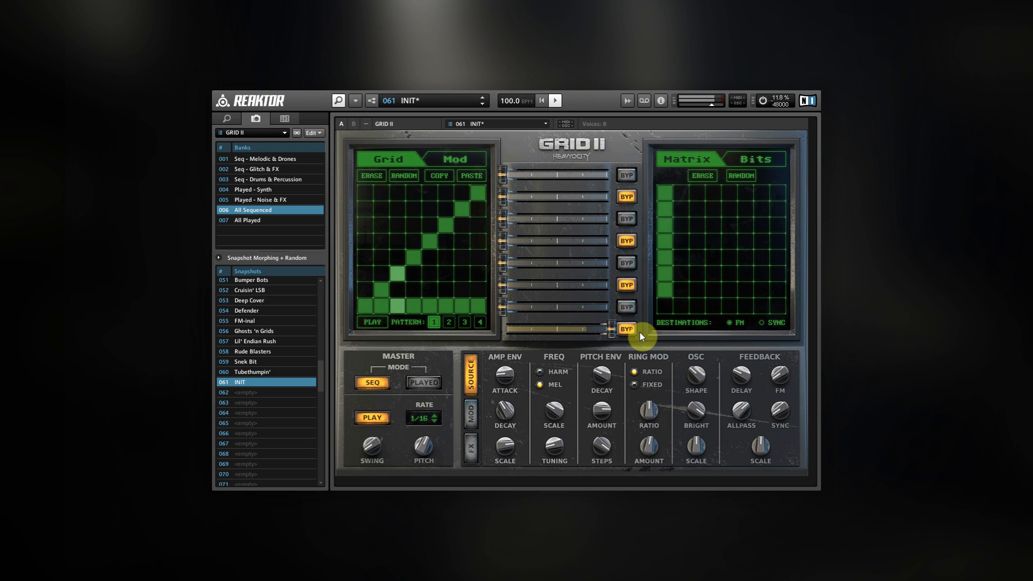
key(space)
- Clear the Matrix, activate bottom-row cells 2, 4 and 6 of the Bits pattern in Deactivate mode, and play the sequence
click(668, 289)
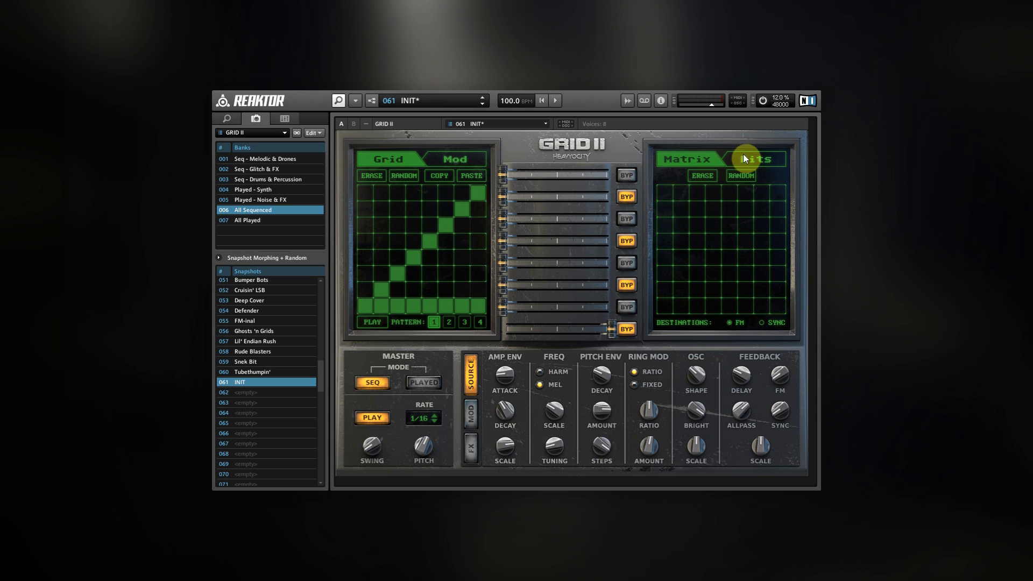
click(774, 160)
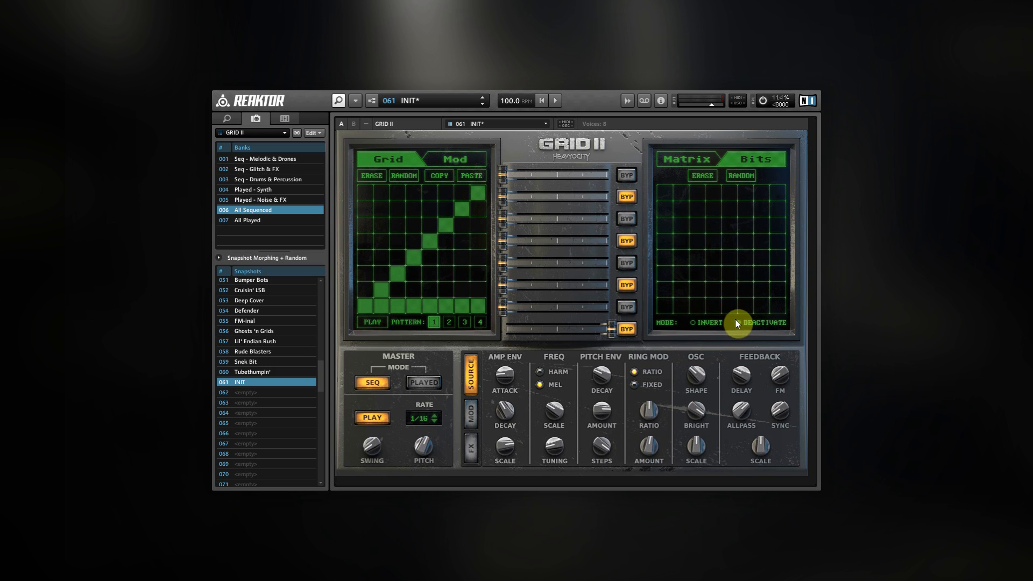
click(684, 311)
click(745, 306)
click(705, 325)
key(space)
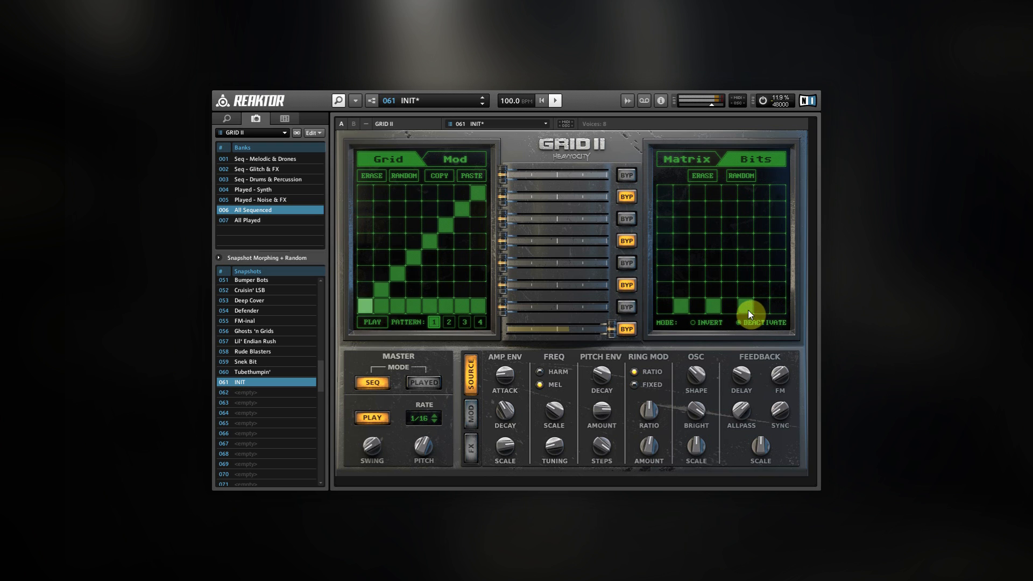
- Change the active bottom-row cells of the Bits pattern to 1, 5, 6 and 7 during playback
click(682, 311)
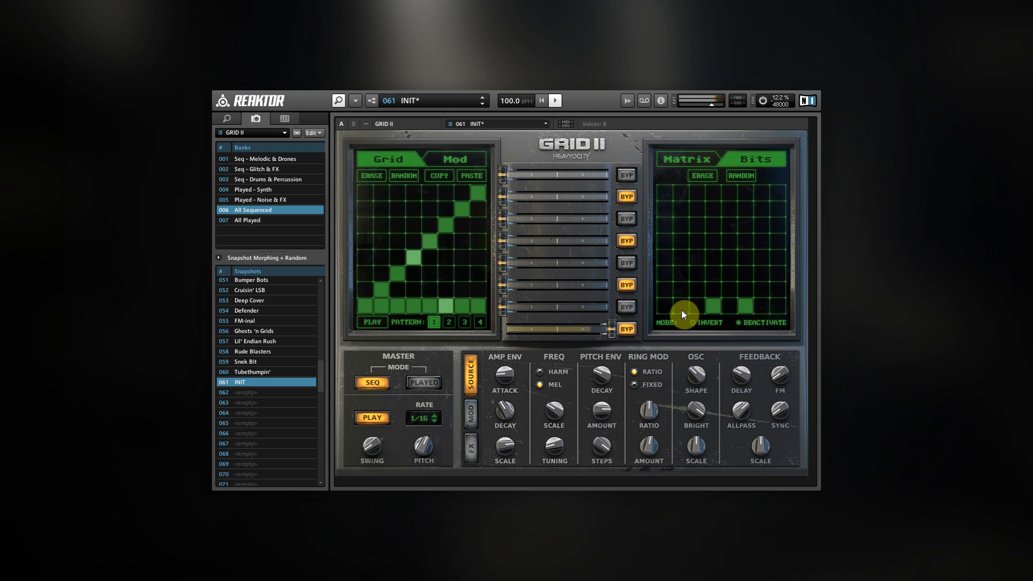
click(712, 308)
click(660, 305)
click(748, 305)
click(766, 305)
drag(739, 305, 728, 305)
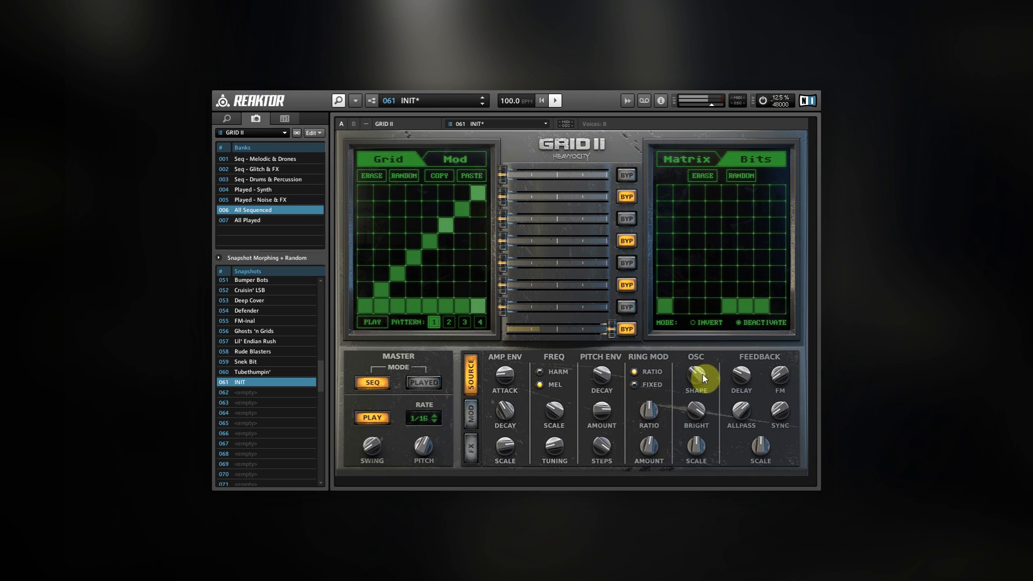
- Set the Bits mode to Invert and toggle bottom-row cells during playback, clearing cells 1, 5 and 6
click(695, 324)
click(696, 306)
click(746, 306)
click(728, 306)
click(697, 306)
click(665, 306)
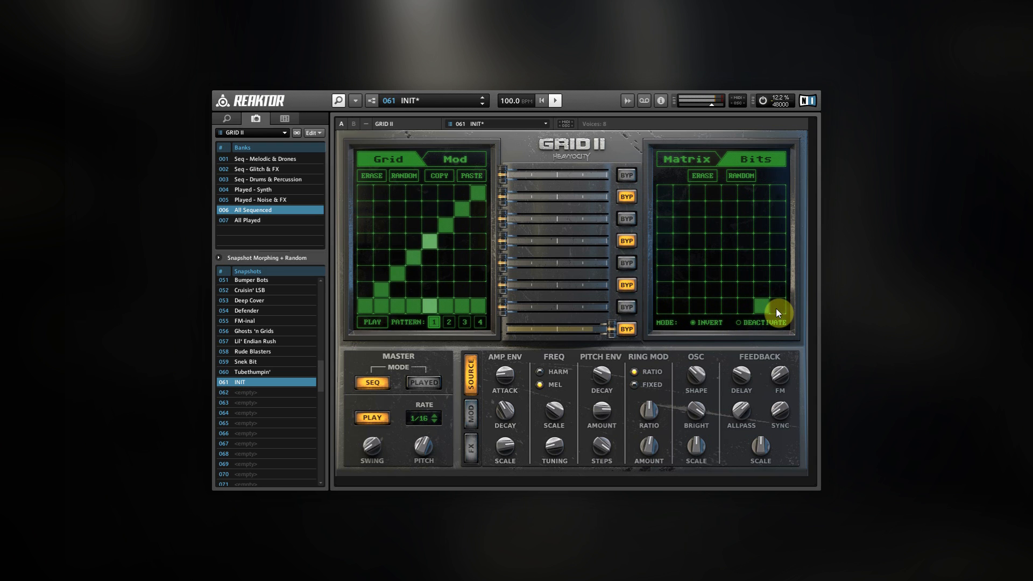
- Activate bottom-row cells 4 to 8 of the Bits pattern and set its mode to Deactivate
drag(776, 309, 725, 311)
click(741, 325)
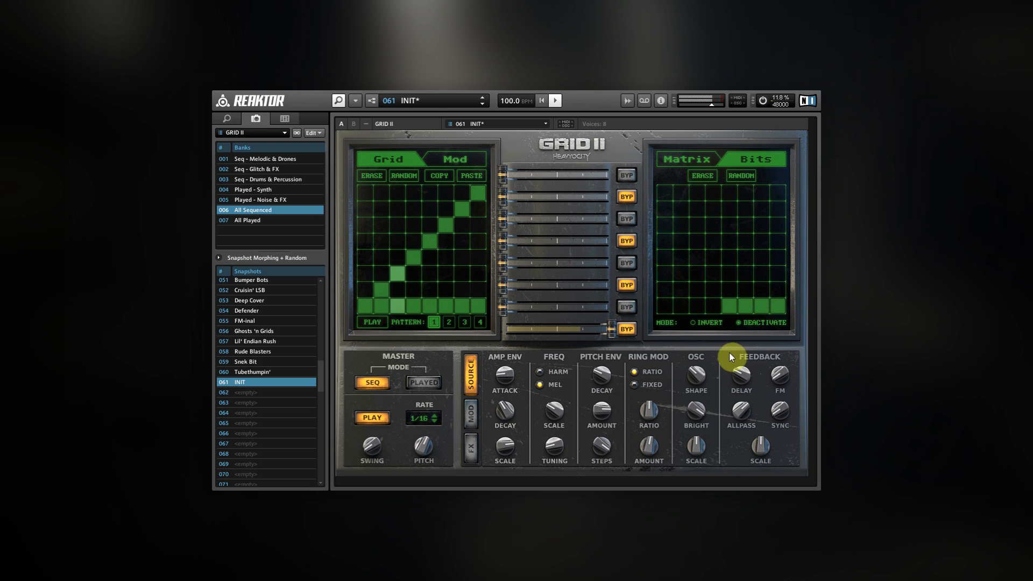
click(709, 304)
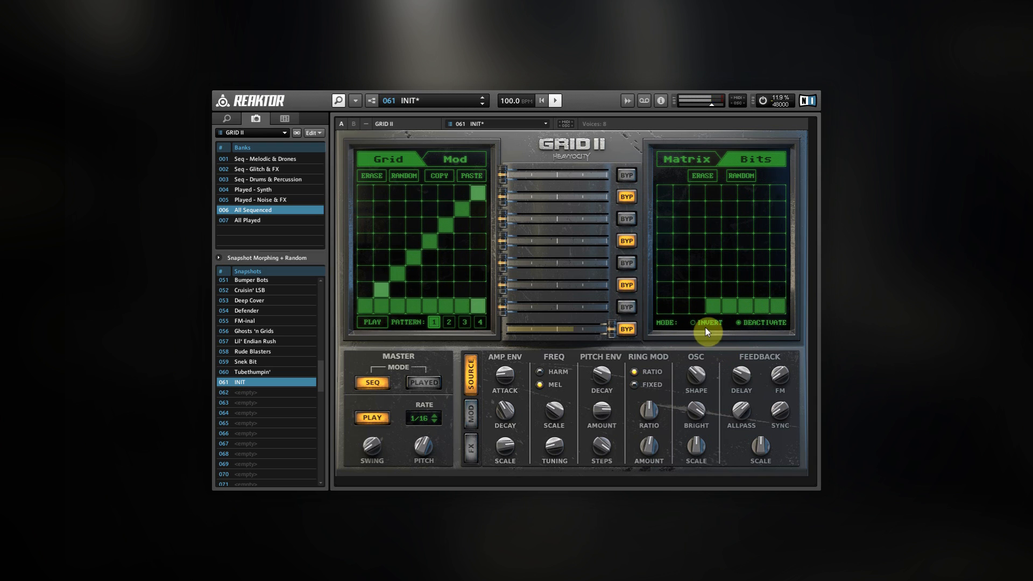
- Show the Matrix pattern and activate the first-column cells in rows 1, 3, 5 and 7 from the top
click(695, 161)
click(671, 290)
click(666, 261)
click(669, 227)
click(666, 195)
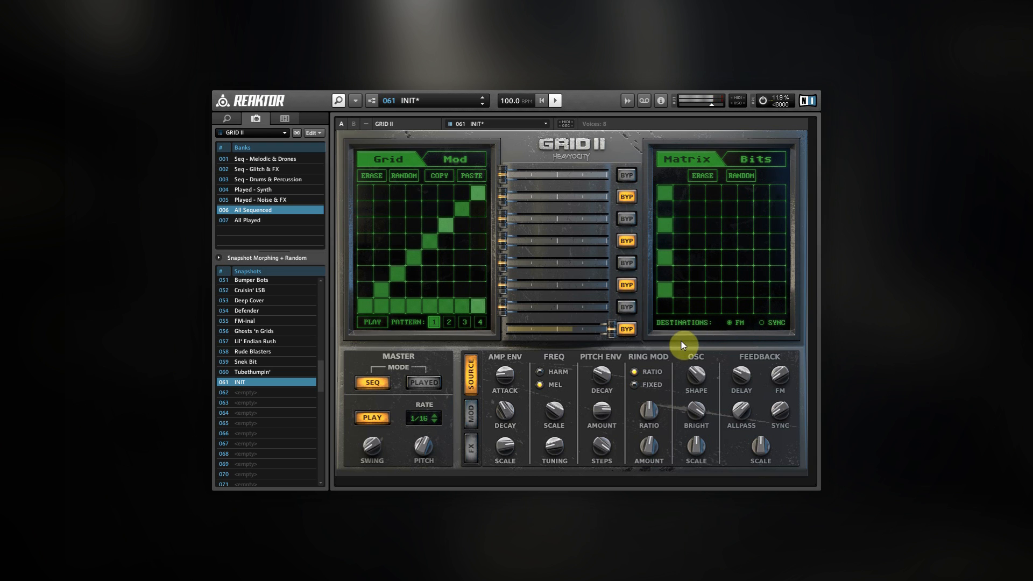
- Raise the seven upper sliders to mid-range positions, lower the bottom slider, and turn off the bottom row's bypass
click(582, 306)
mouse_move(560, 288)
mouse_down()
mouse_move(535, 237)
mouse_move(525, 176)
mouse_move(541, 251)
mouse_move(581, 308)
mouse_move(538, 233)
mouse_move(548, 239)
mouse_move(533, 174)
mouse_move(557, 177)
mouse_move(541, 193)
mouse_move(543, 236)
mouse_move(553, 219)
mouse_up()
drag(612, 330, 590, 333)
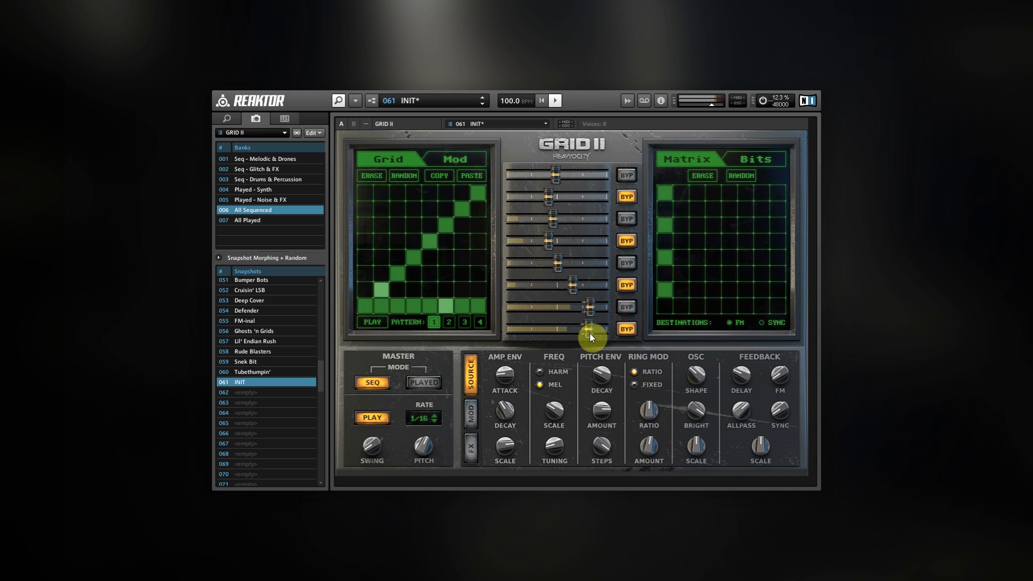
click(623, 327)
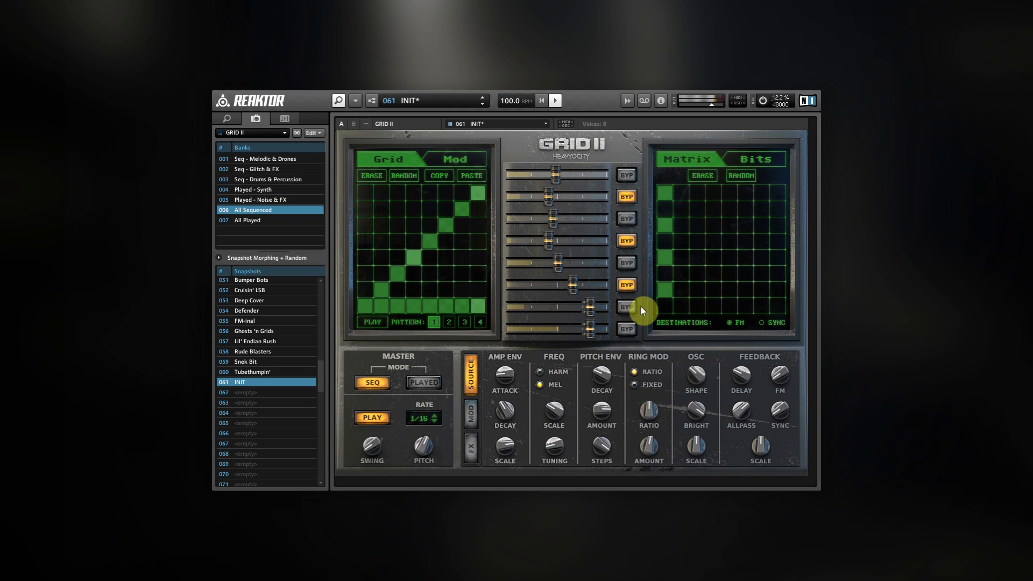
- Review the effects, source and modulation controls, returning to the source controls
click(472, 450)
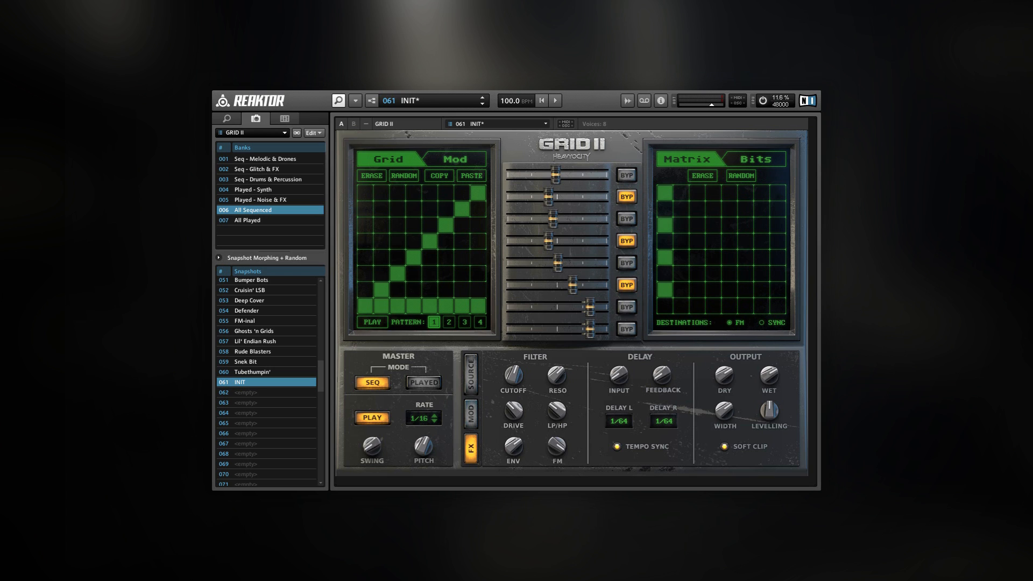
click(471, 383)
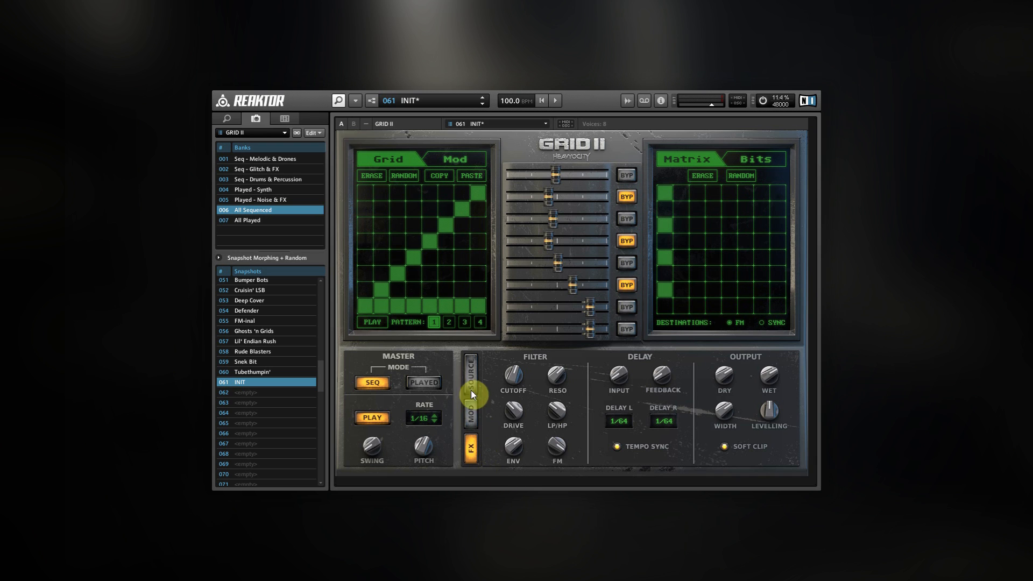
click(696, 440)
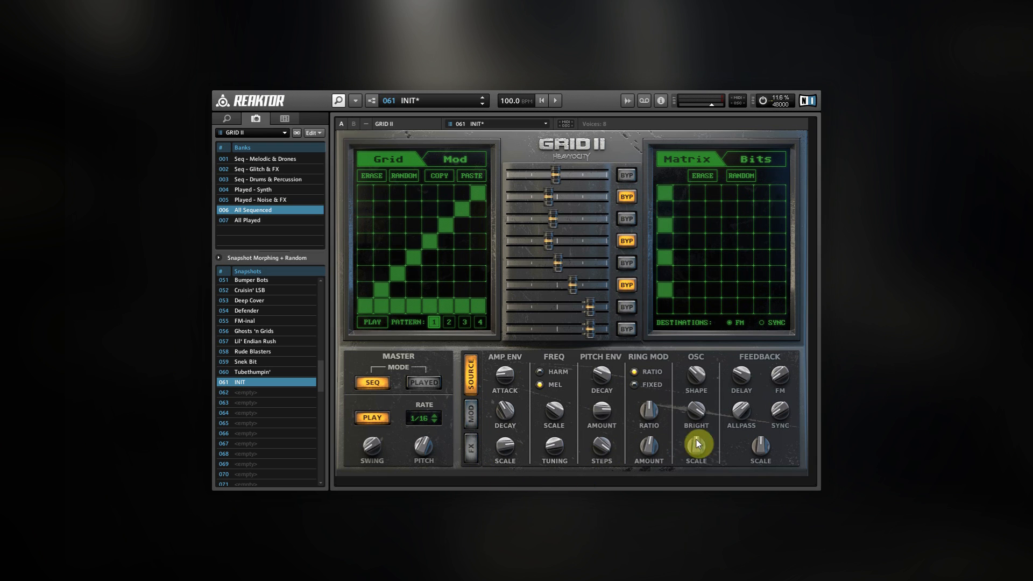
click(471, 447)
click(483, 418)
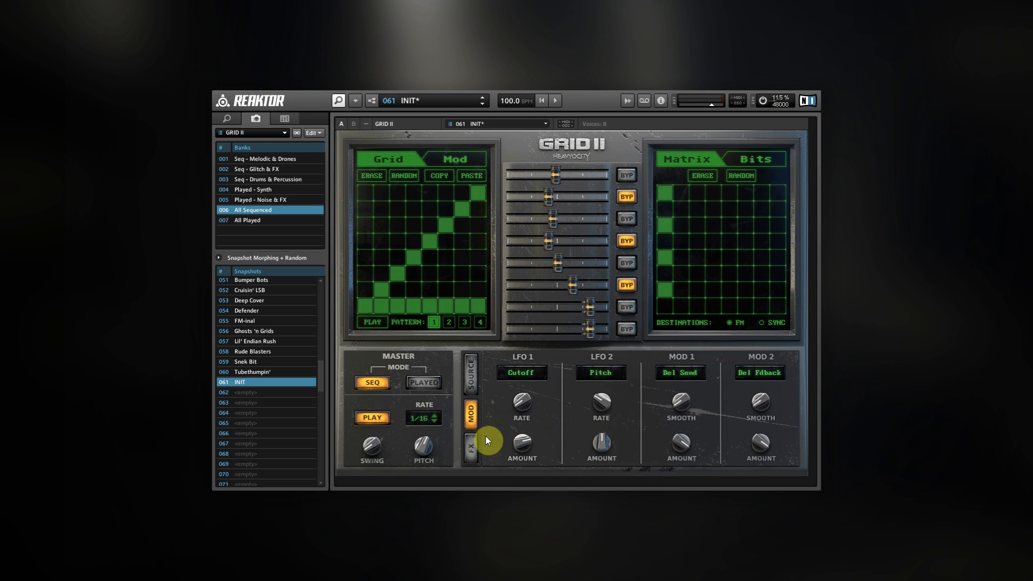
click(471, 372)
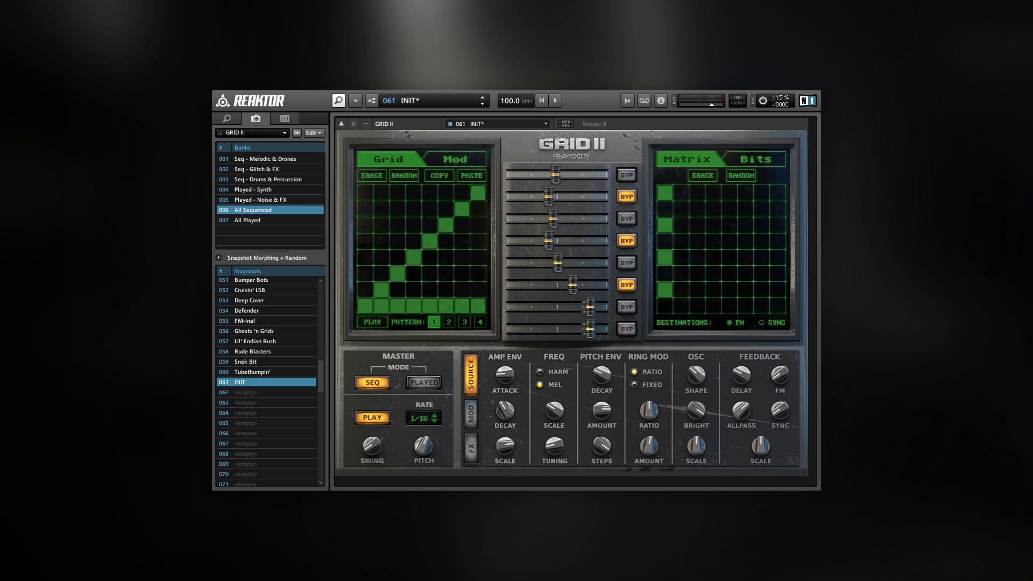
- Load the snapshot Easy Beat 2 from the Seq - Drums & Percussion bank
scroll(270, 377, up, 1)
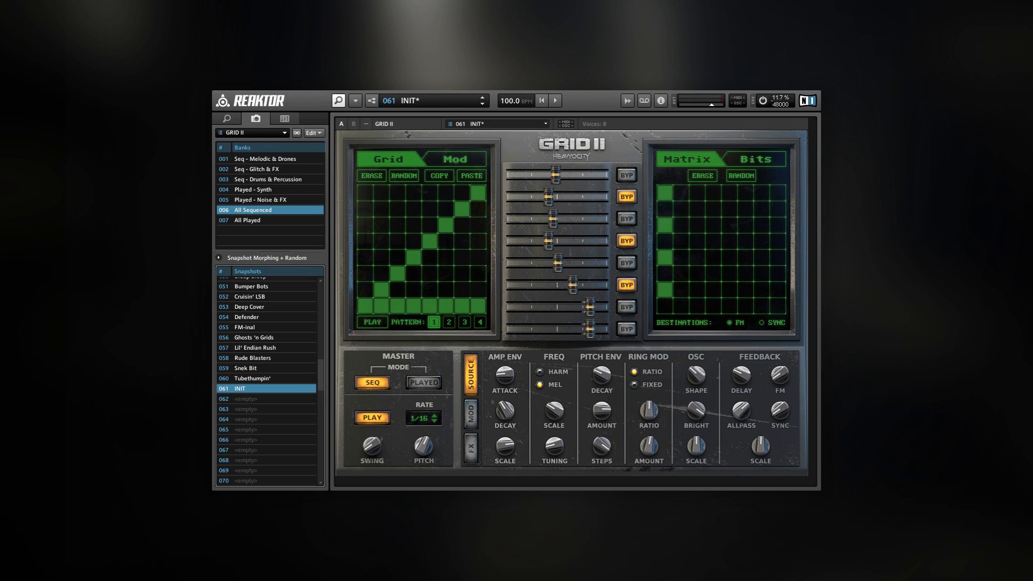
click(266, 181)
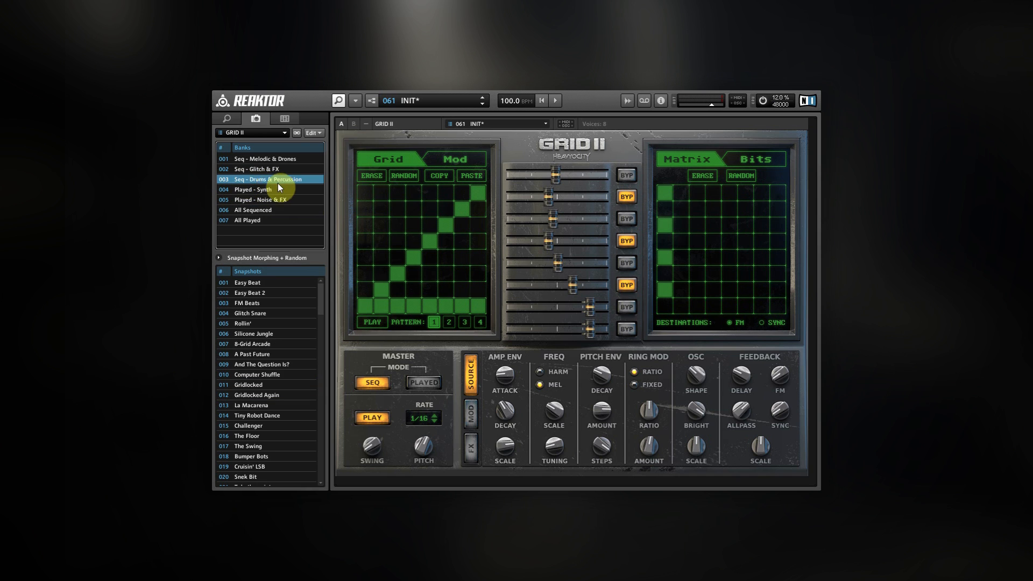
click(263, 294)
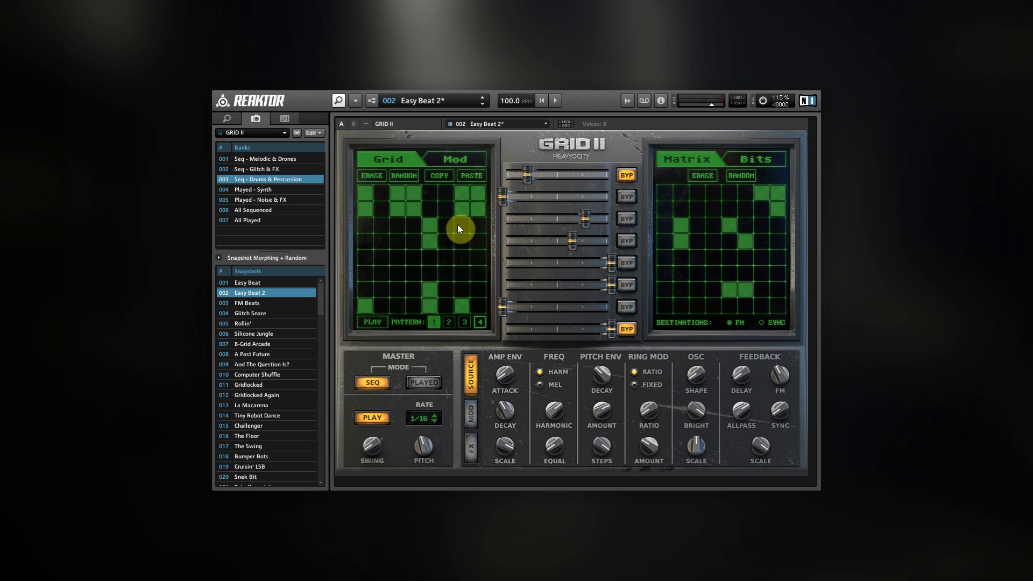
- Examine the Grid, Bits and Matrix patterns of Easy Beat 2 and audition it
click(459, 304)
click(757, 157)
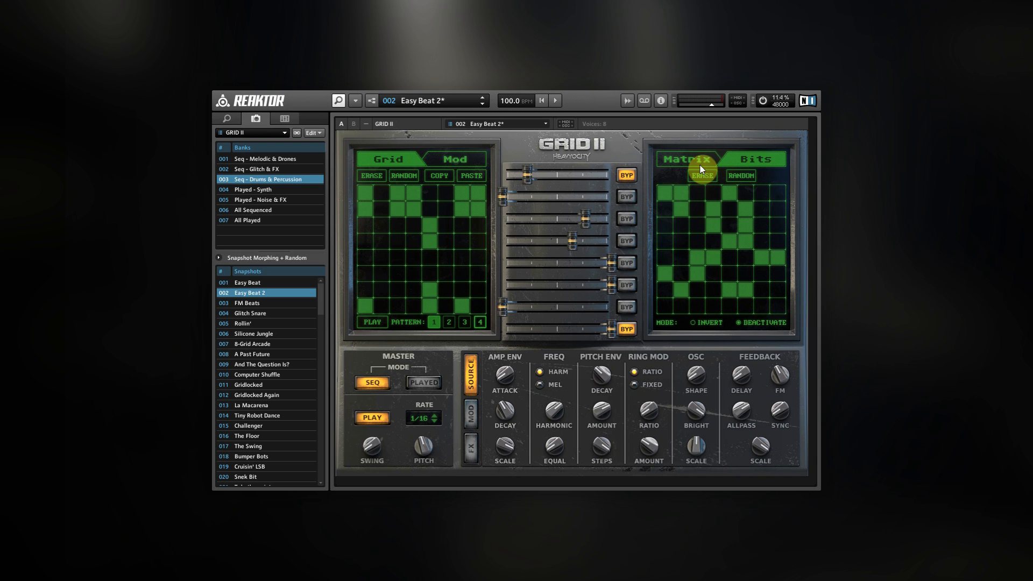
click(689, 159)
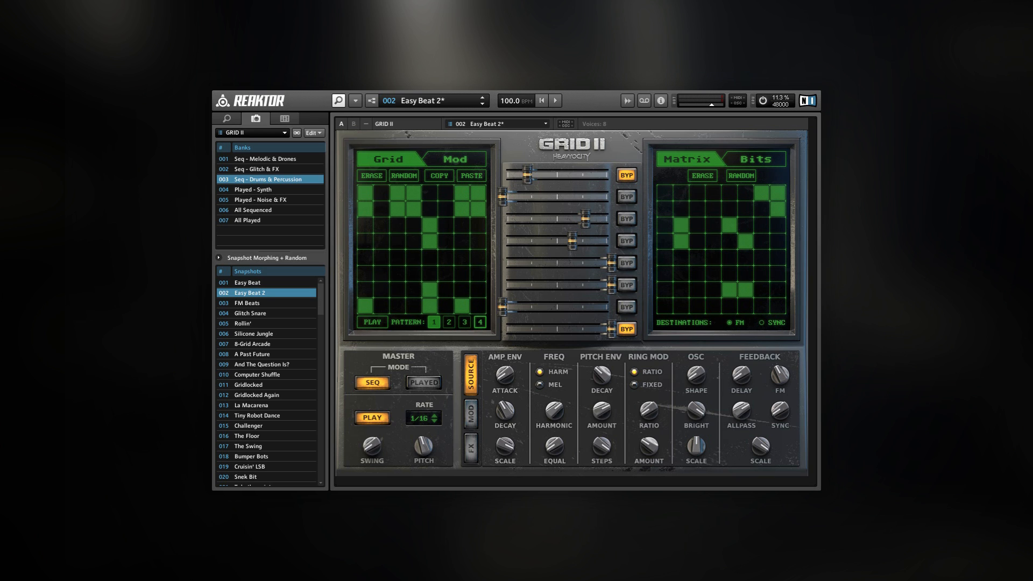
key(space)
click(361, 305)
click(684, 219)
click(731, 287)
- Show Easy Beat 2's Mod pattern alongside the modulation controls
click(467, 157)
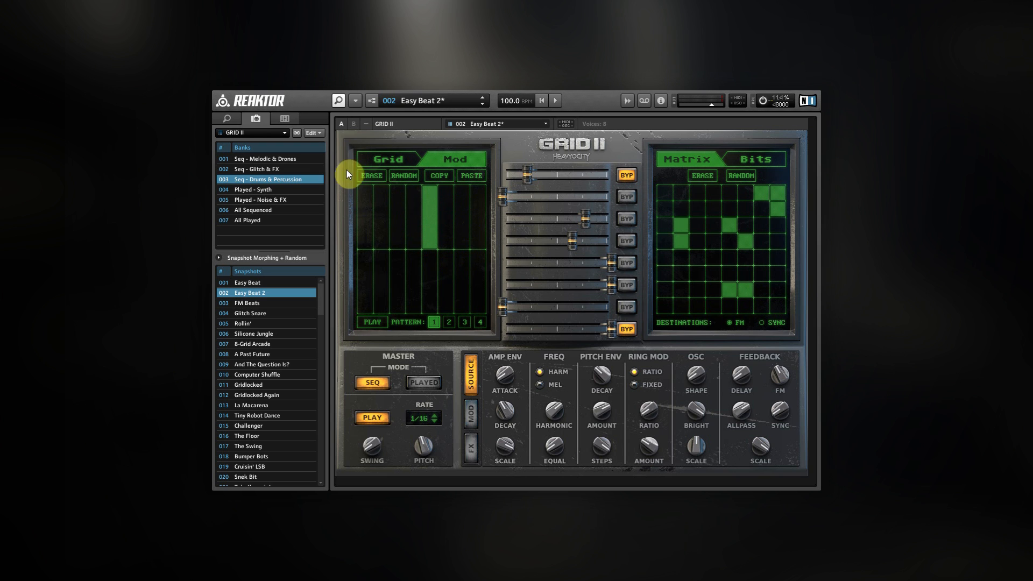
click(473, 418)
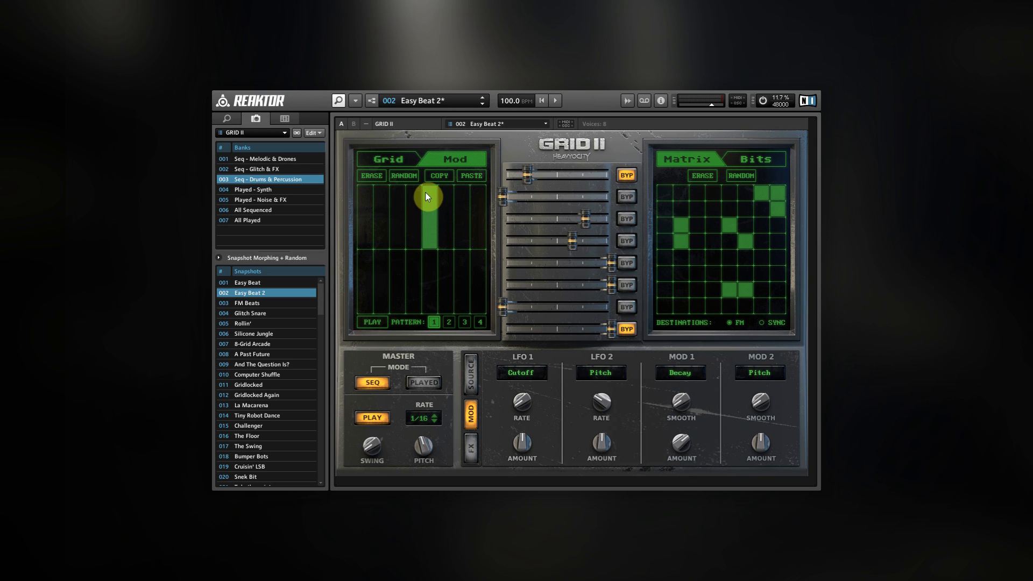
- Return to Easy Beat 2's Grid pattern, show the effects controls, and compare the Mod pattern with the Grid
click(400, 158)
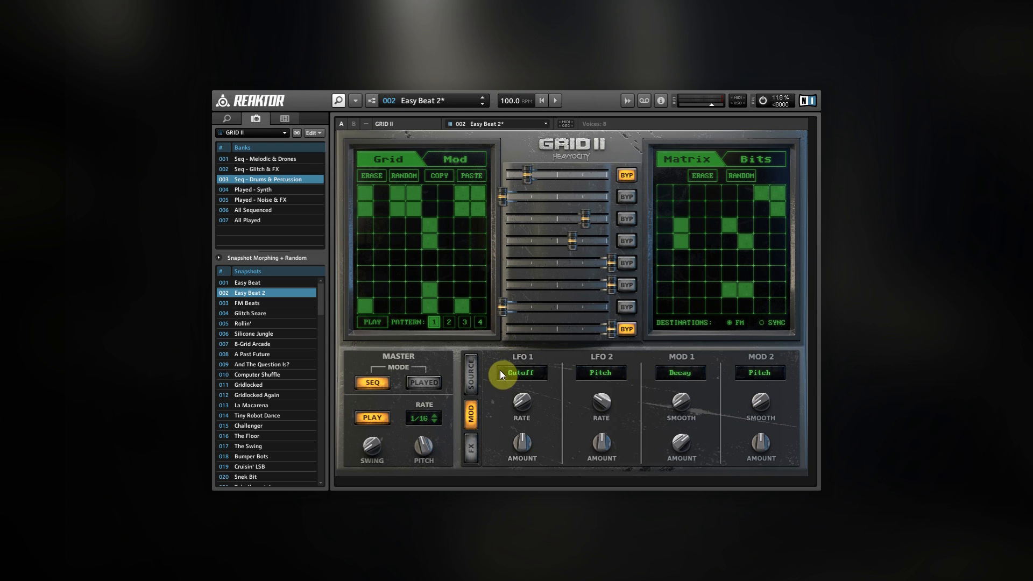
click(476, 448)
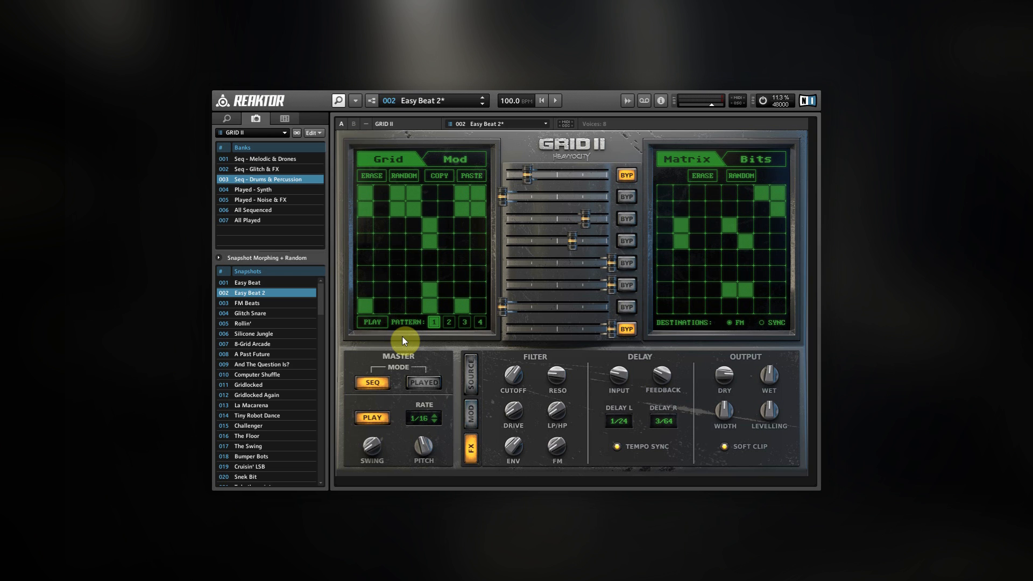
click(482, 164)
click(386, 159)
- Compare Grid patterns 3, 4 and 1 of Easy Beat 2 and enable playback of the pattern sequence
click(464, 322)
click(480, 323)
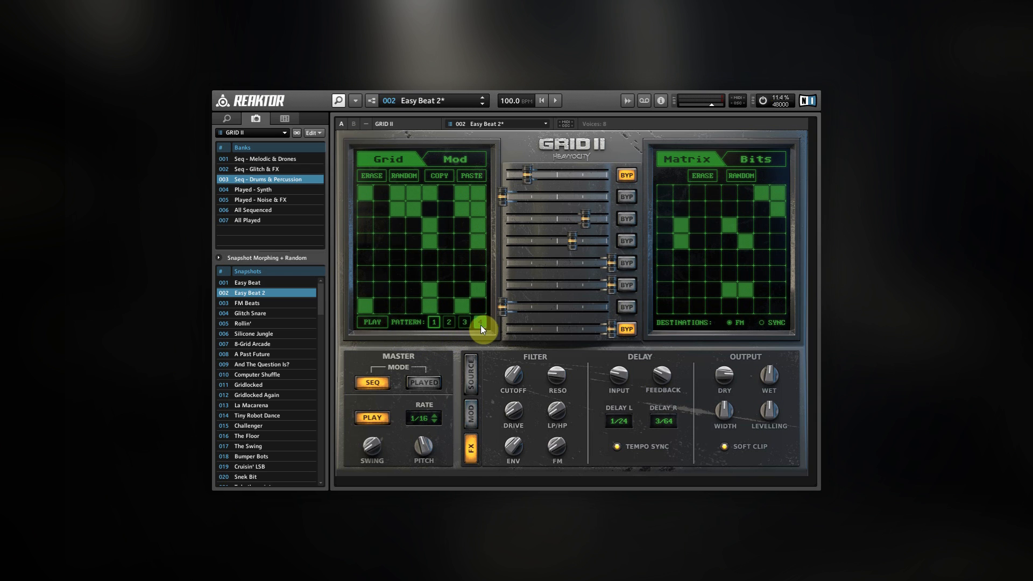
click(434, 323)
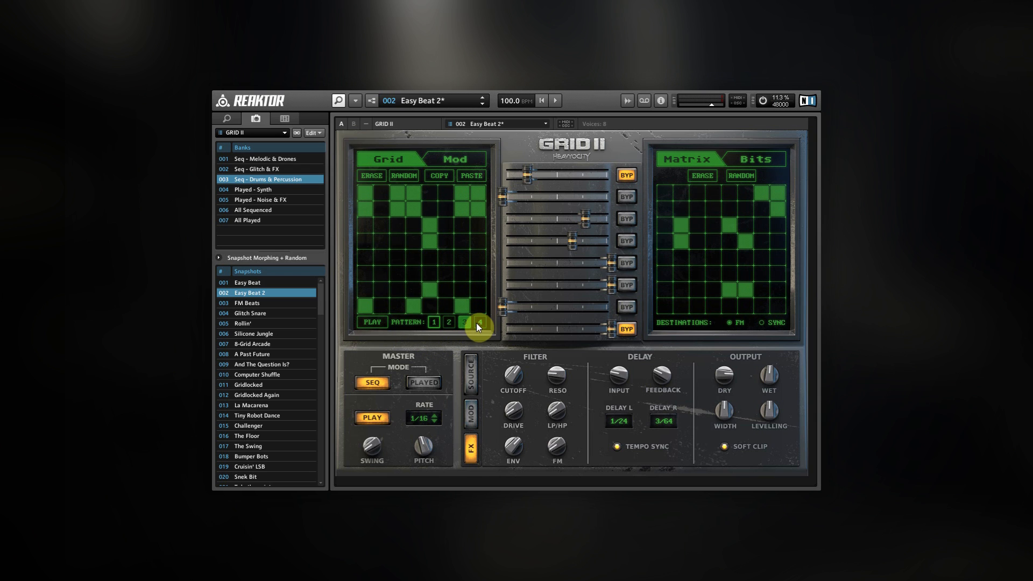
click(478, 322)
click(436, 325)
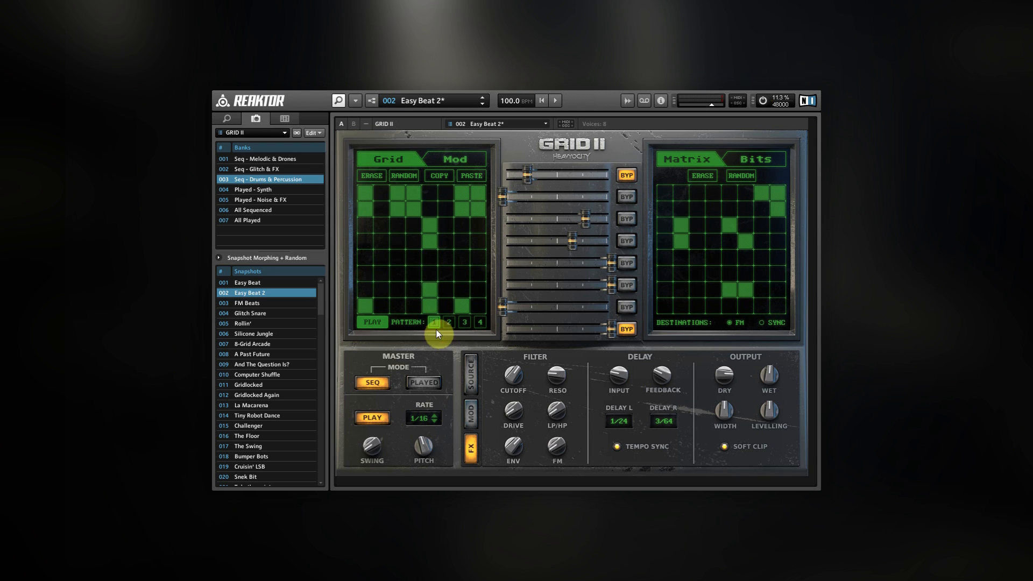
- Check Easy Beat 2's Mod pattern and return to its Grid pattern
click(462, 306)
click(462, 152)
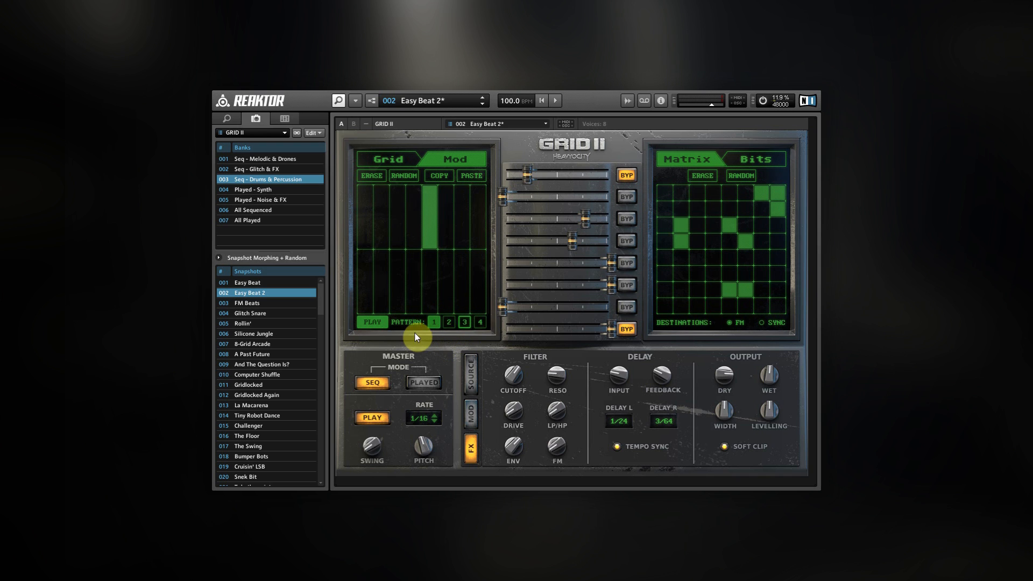
click(399, 160)
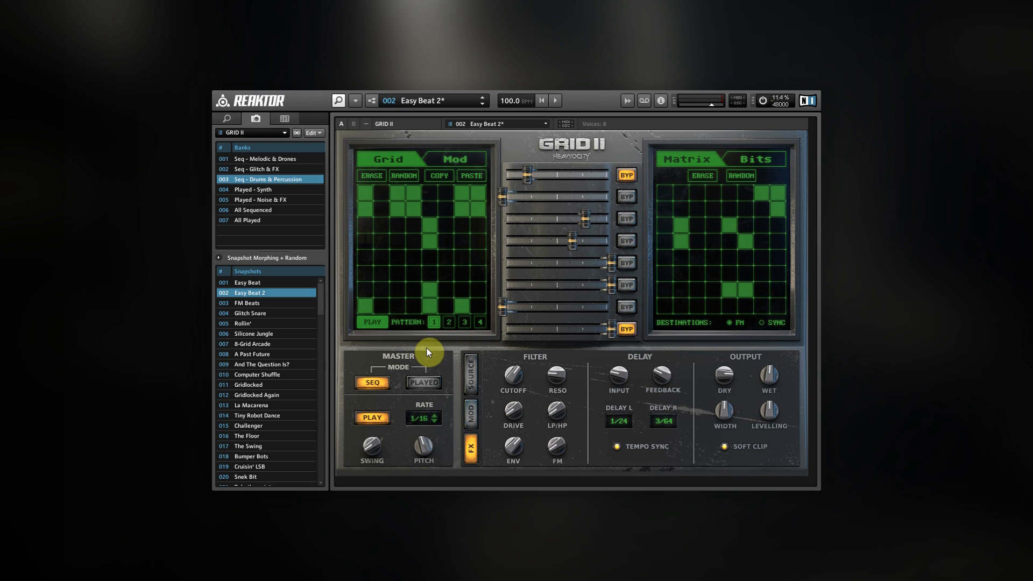
- Audition Easy Beat 2 while switching between patterns 3 and 1, and stop playback
key(space)
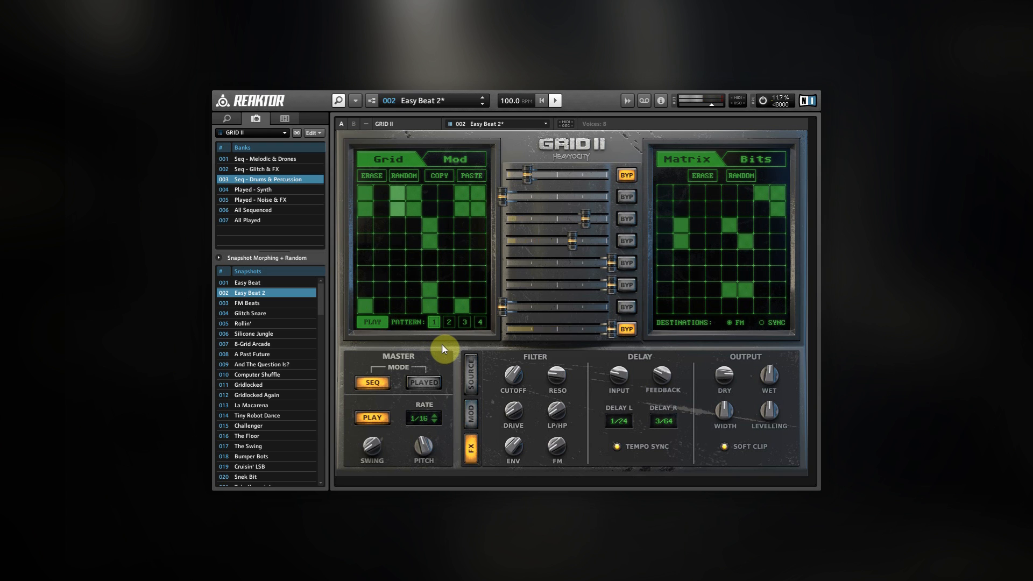
click(462, 322)
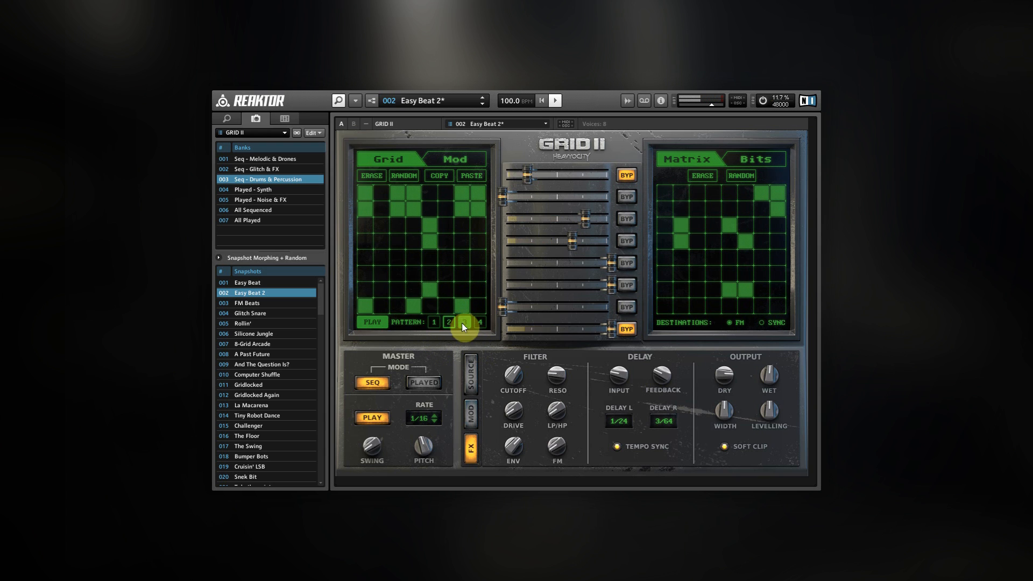
click(435, 323)
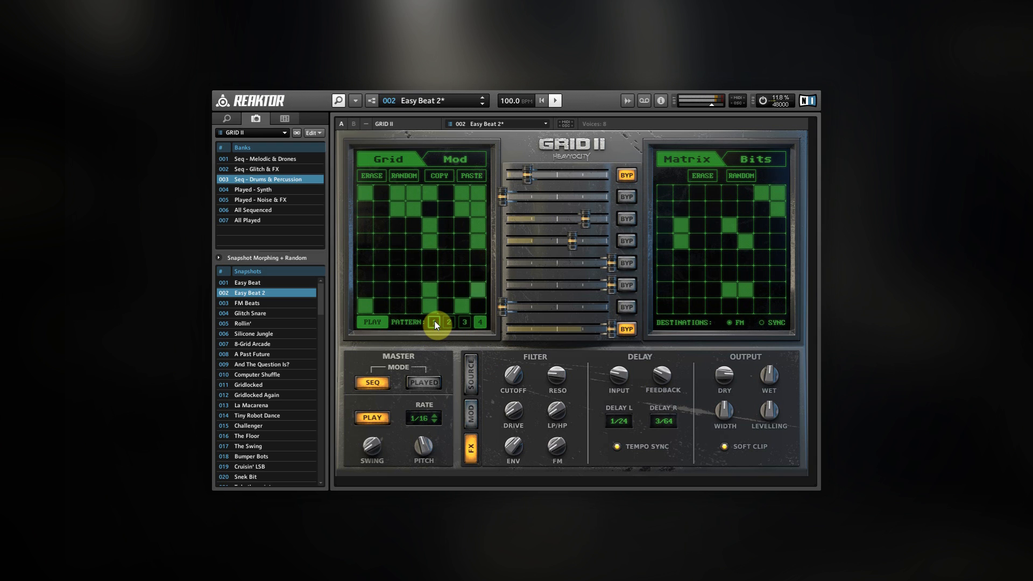
click(555, 101)
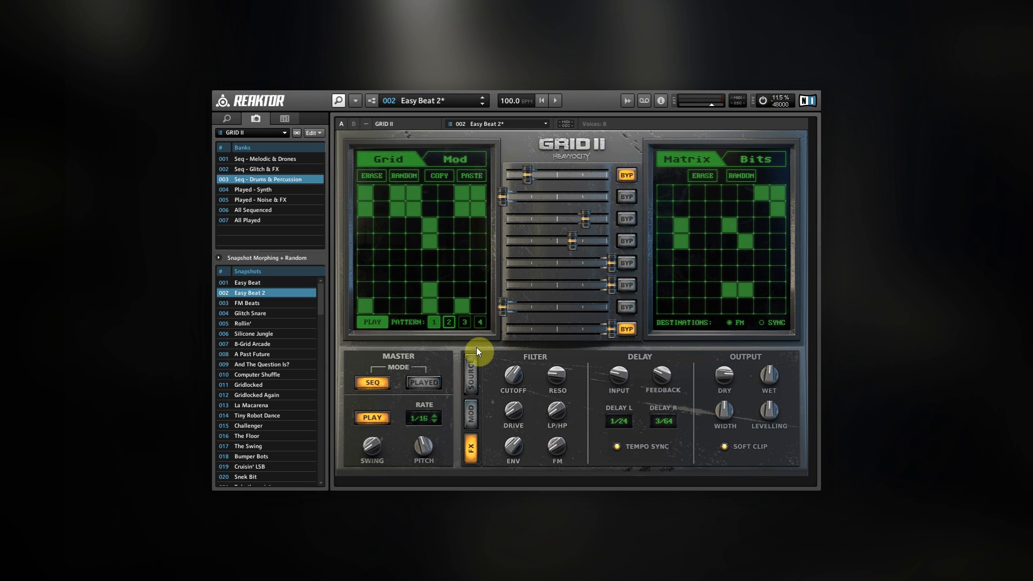
- Switch the master mode to Played and load the snapshot Digi EP from the Played - Synth bank
click(442, 380)
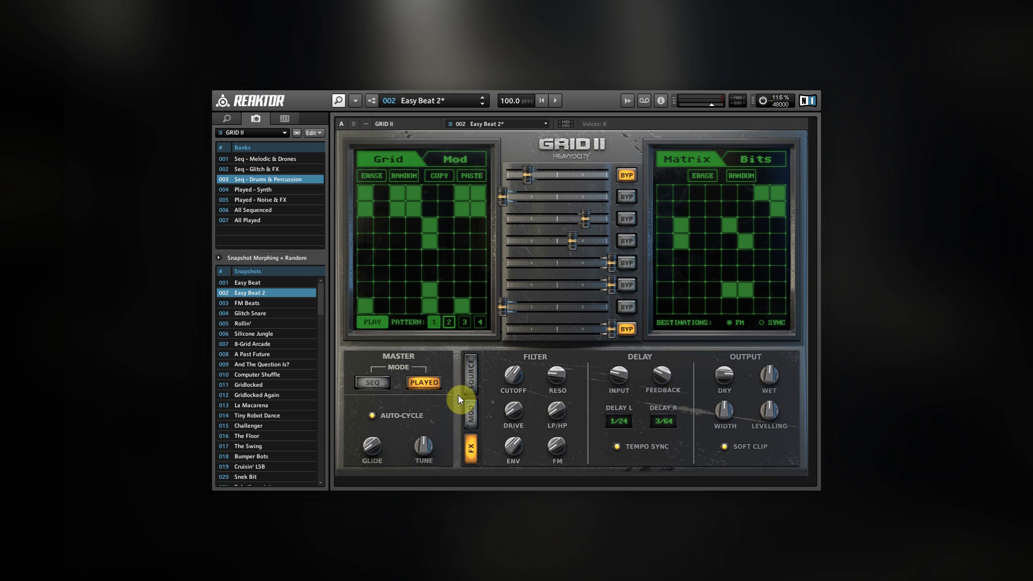
click(267, 190)
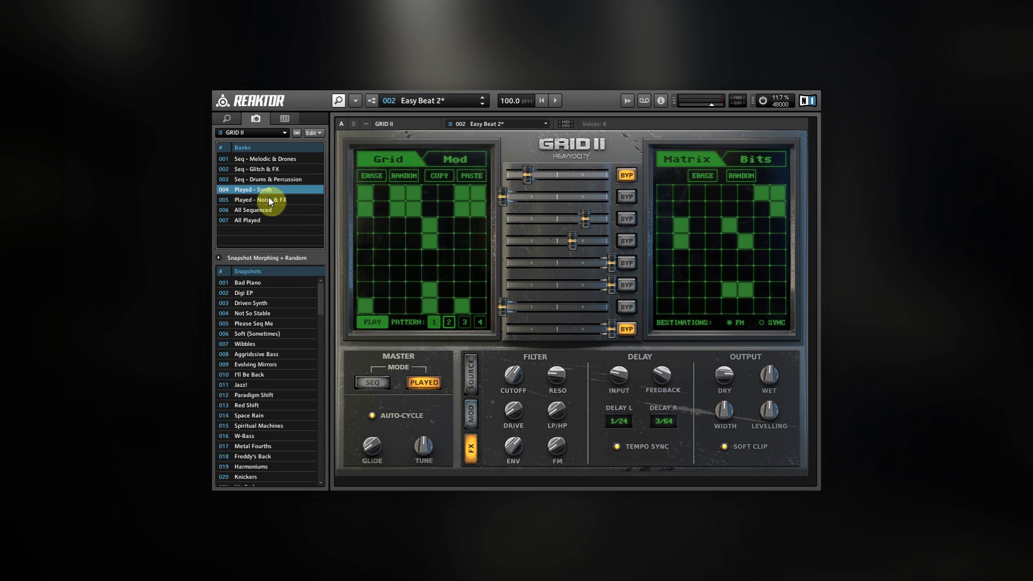
click(263, 293)
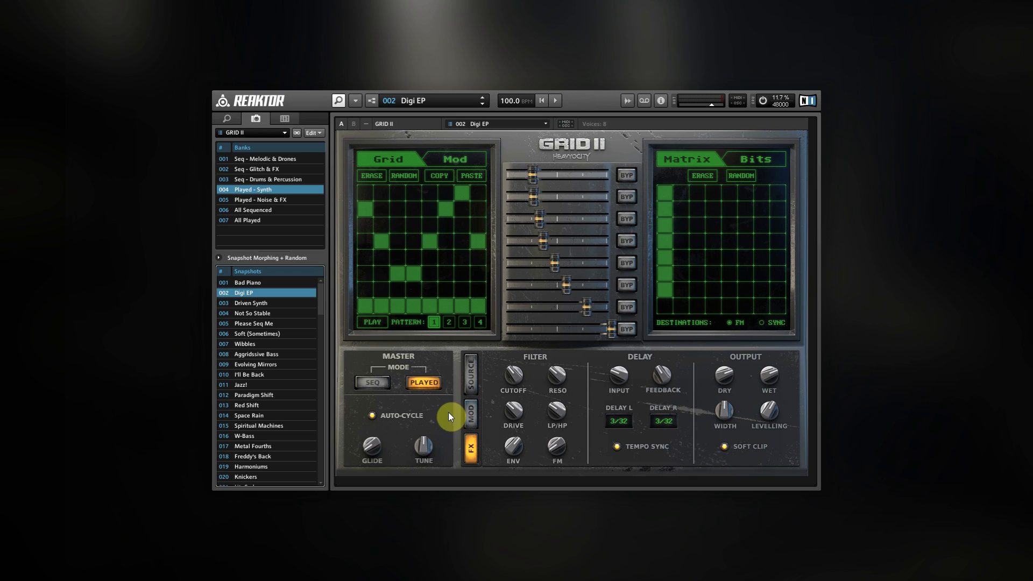
- Turn off Auto-Cycle for Digi EP and show the source controls
click(373, 415)
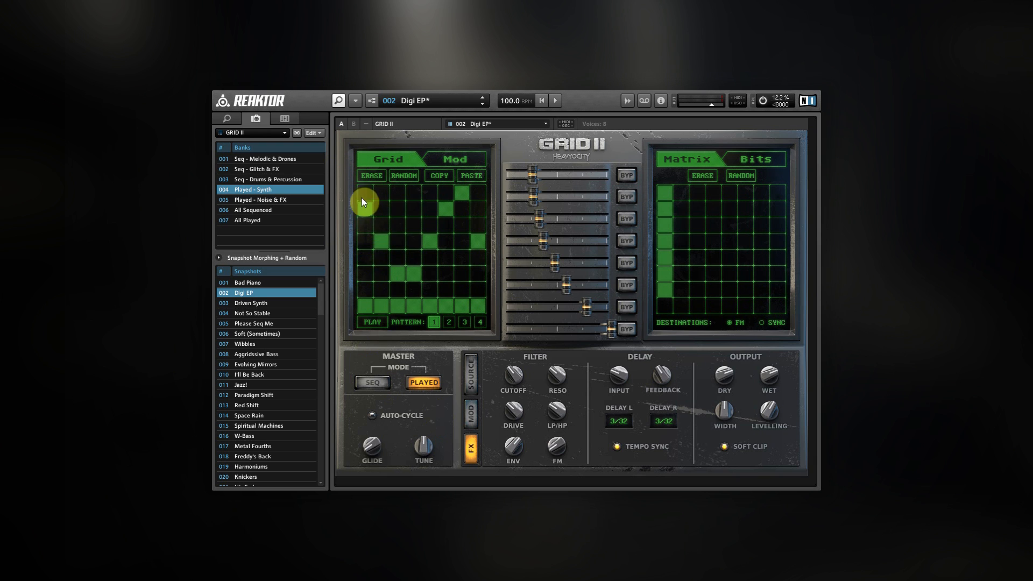
click(467, 381)
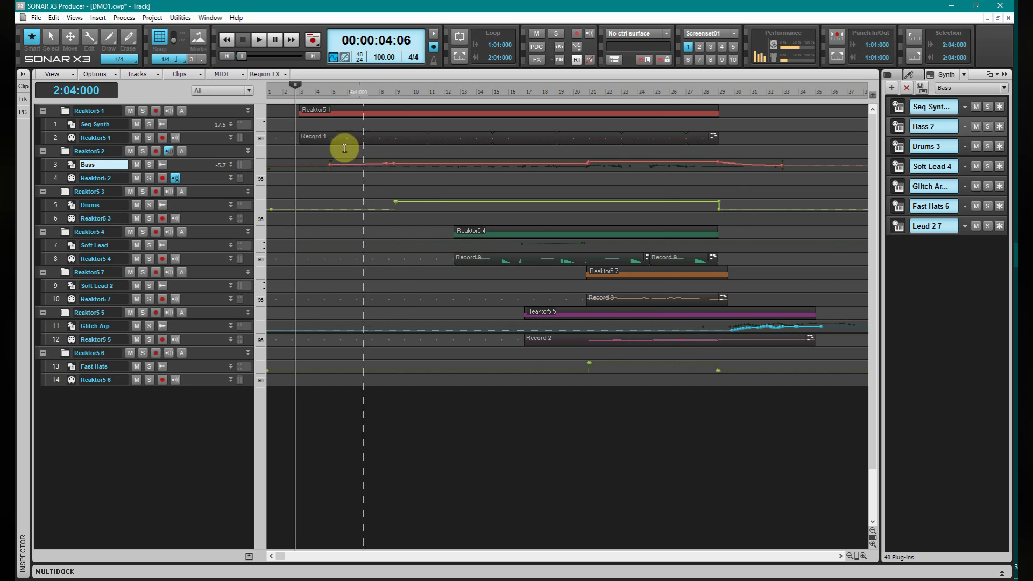
- In the SONAR X3 project DMO1, open the Seq Synth instrument, audition its part, and close it
click(900, 107)
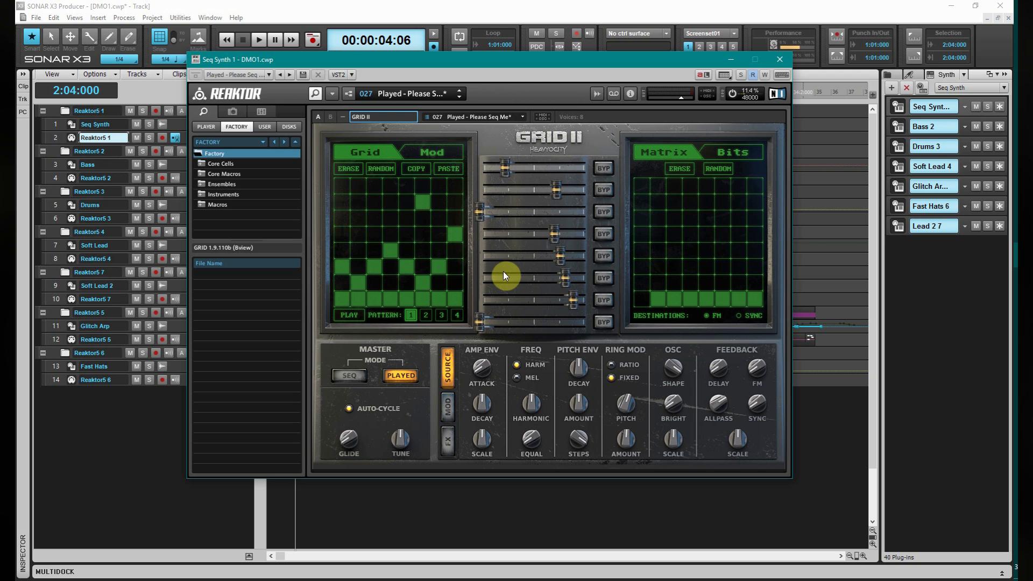
key(space)
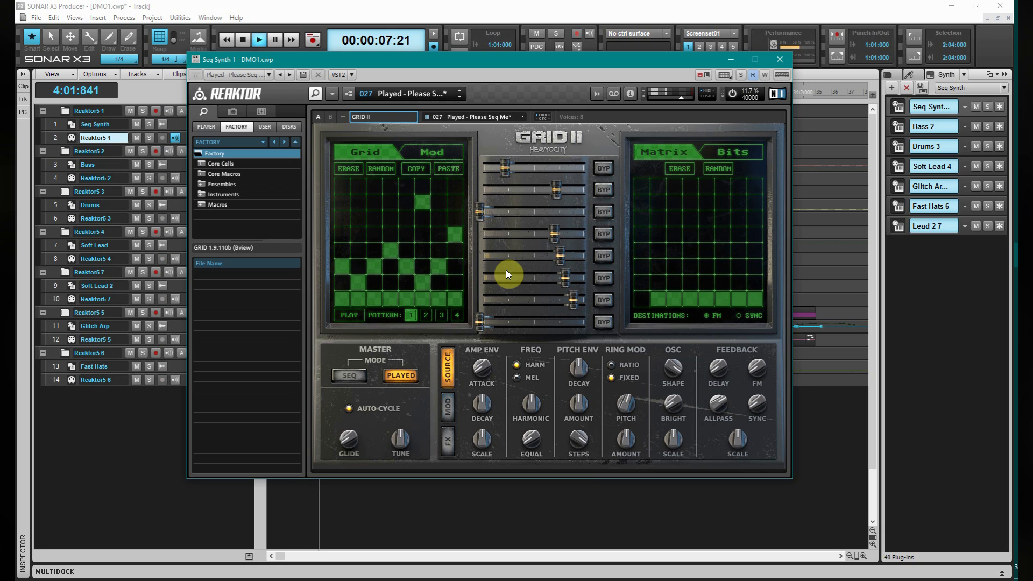
key(space)
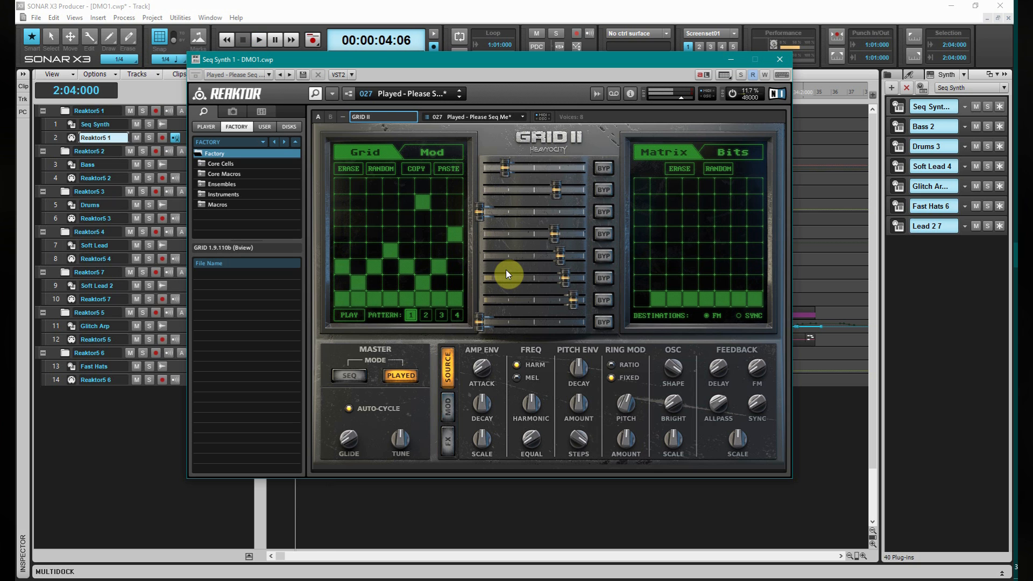
click(782, 59)
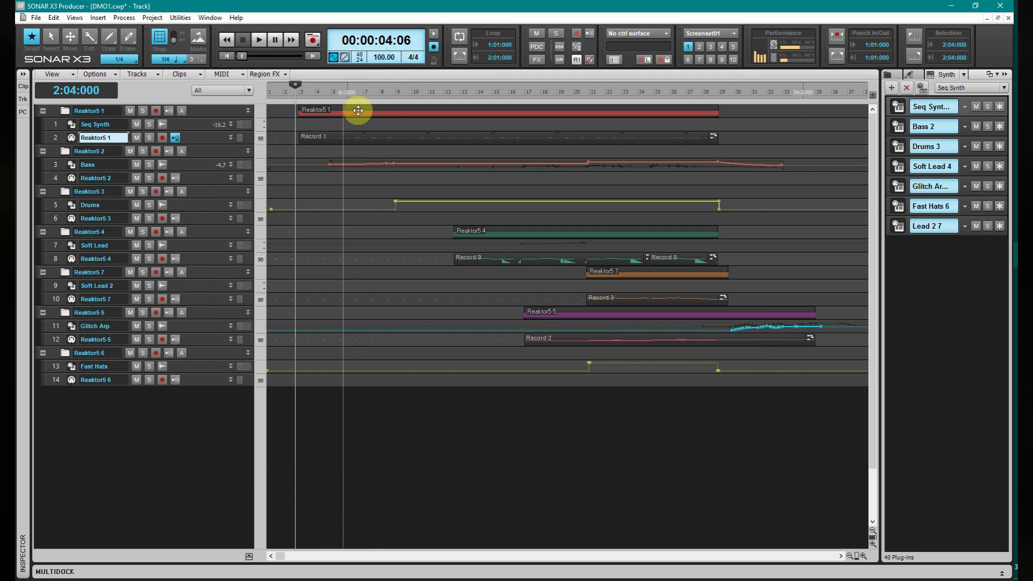
- Move the playhead to 4:04:000, view the Bass 2 instrument briefly, and expand the Bass track to show its automation
click(327, 89)
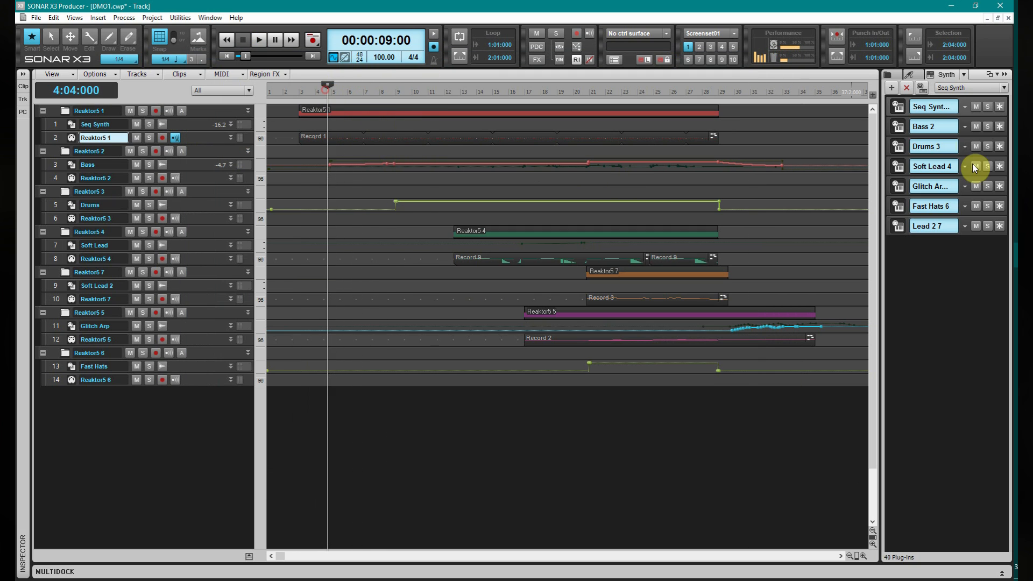
click(897, 127)
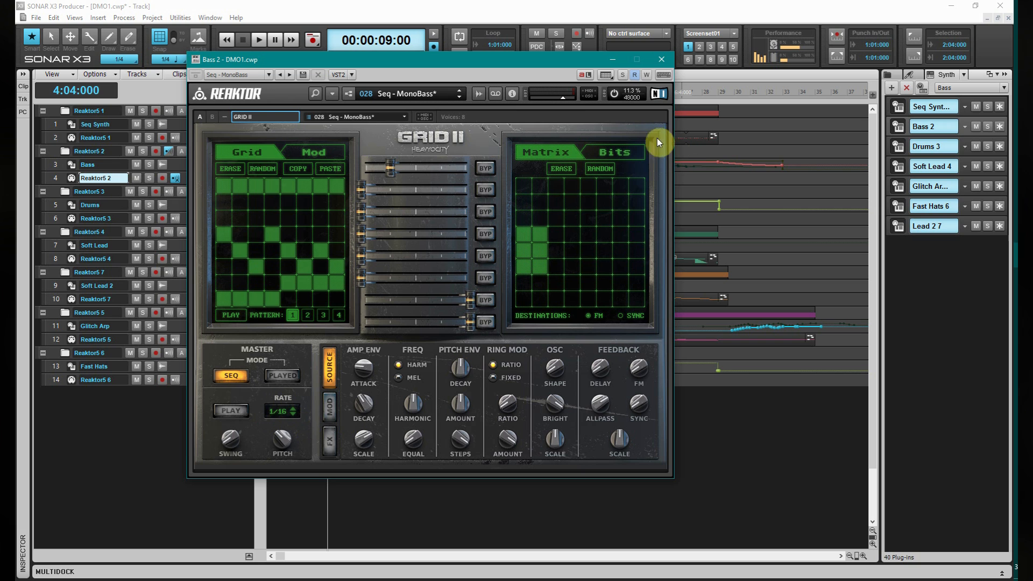
click(662, 59)
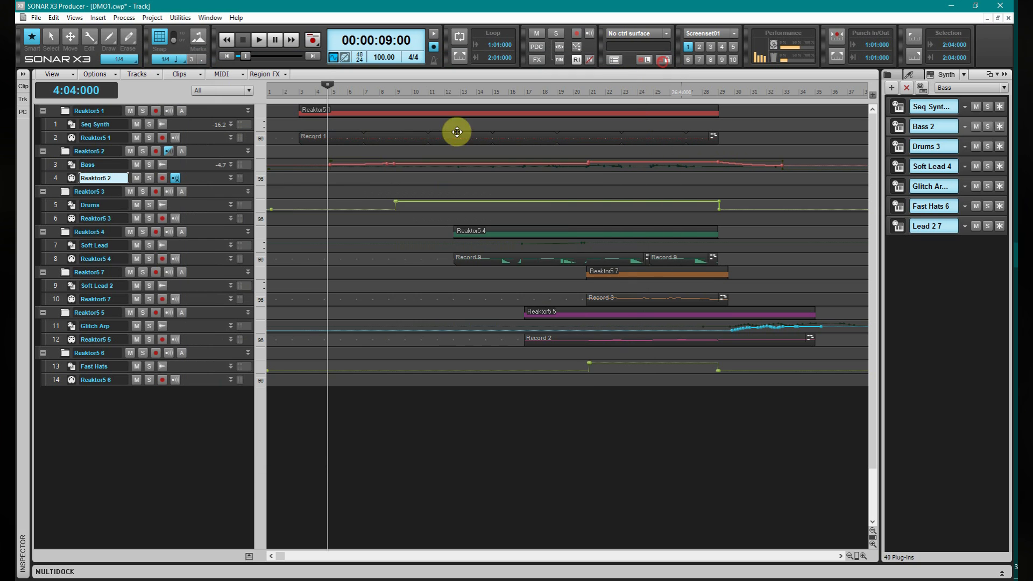
double_click(230, 161)
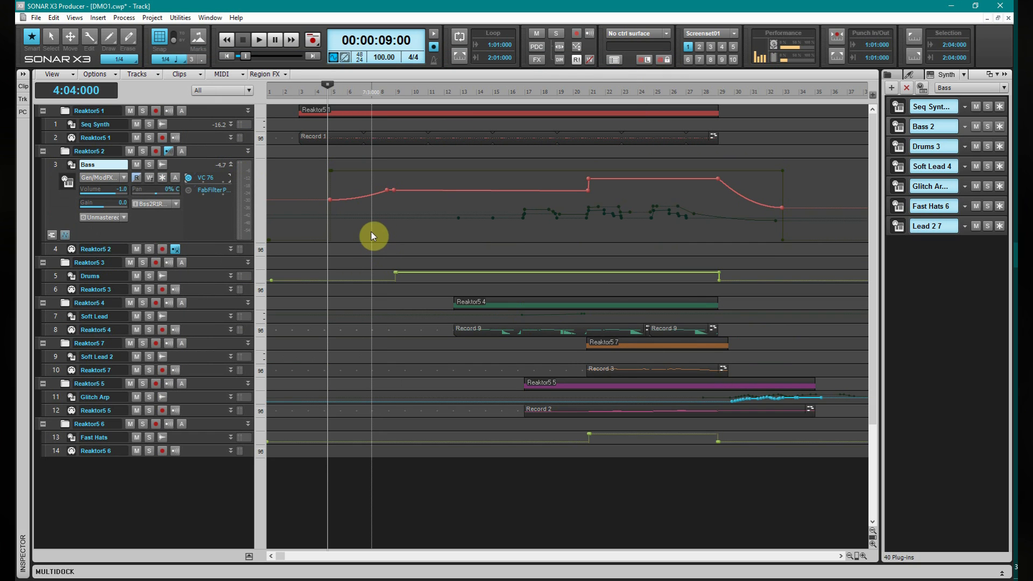
- Reopen the Bass 2 instrument, audition its sequence with the project, and close it
click(895, 130)
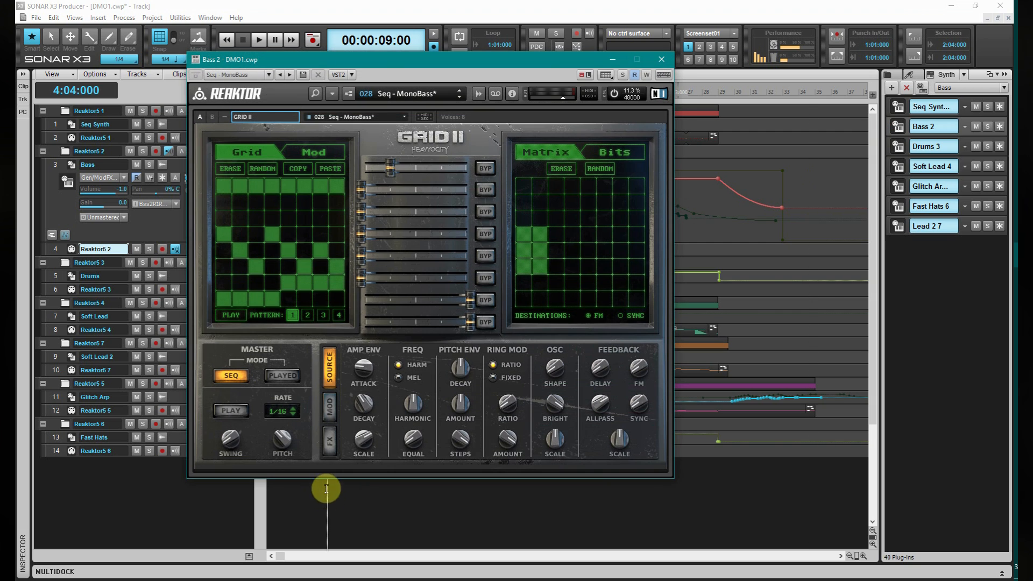
key(space)
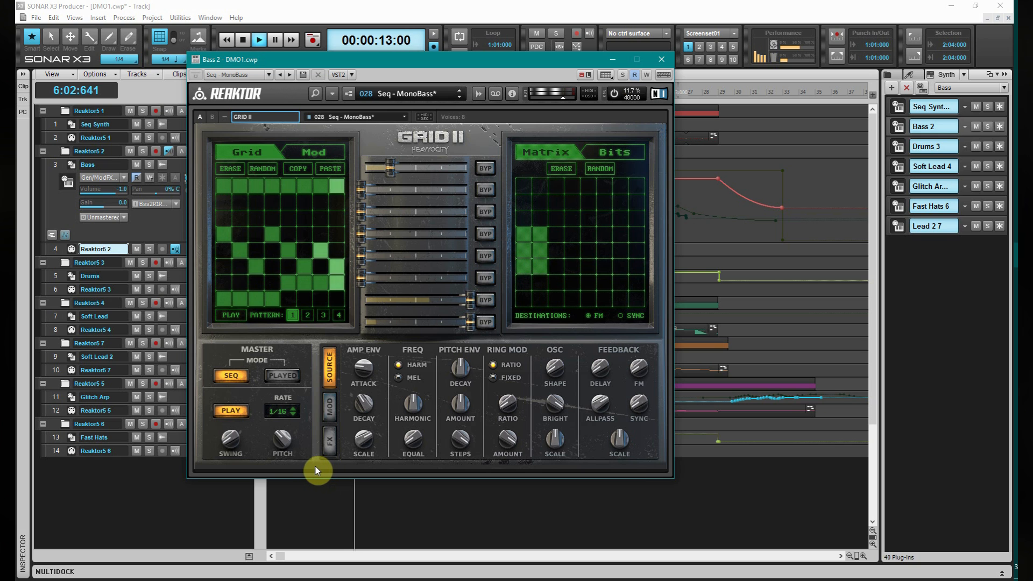
key(space)
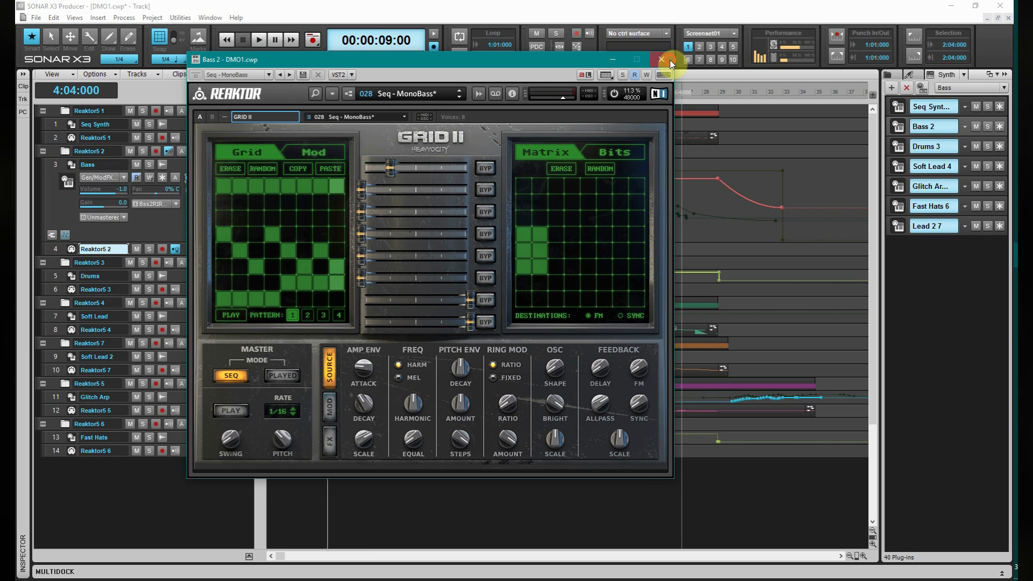
click(662, 59)
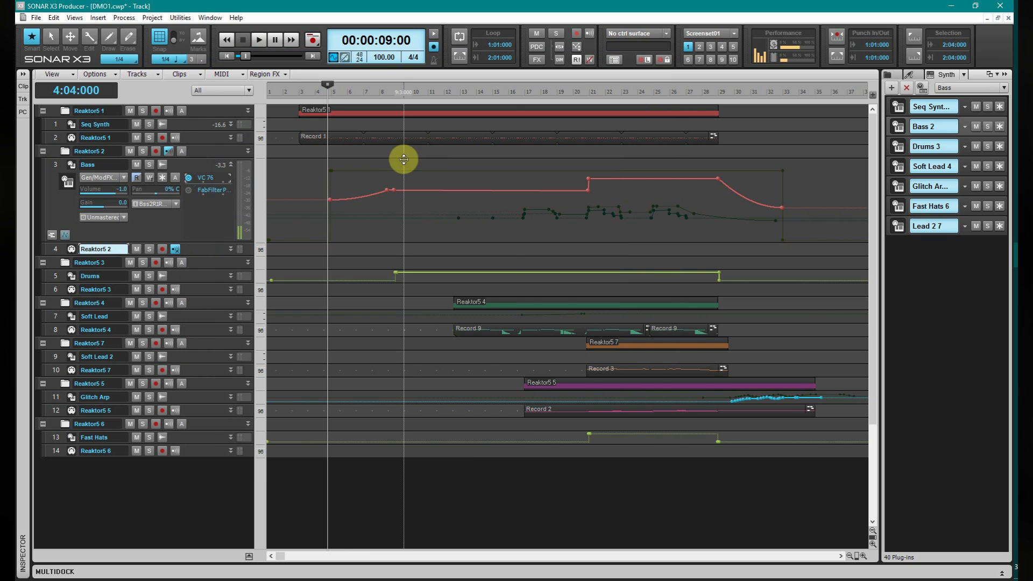
- Move the playhead to 8:04:000, audition the project with the Drums 3 instrument open, and close it
click(392, 97)
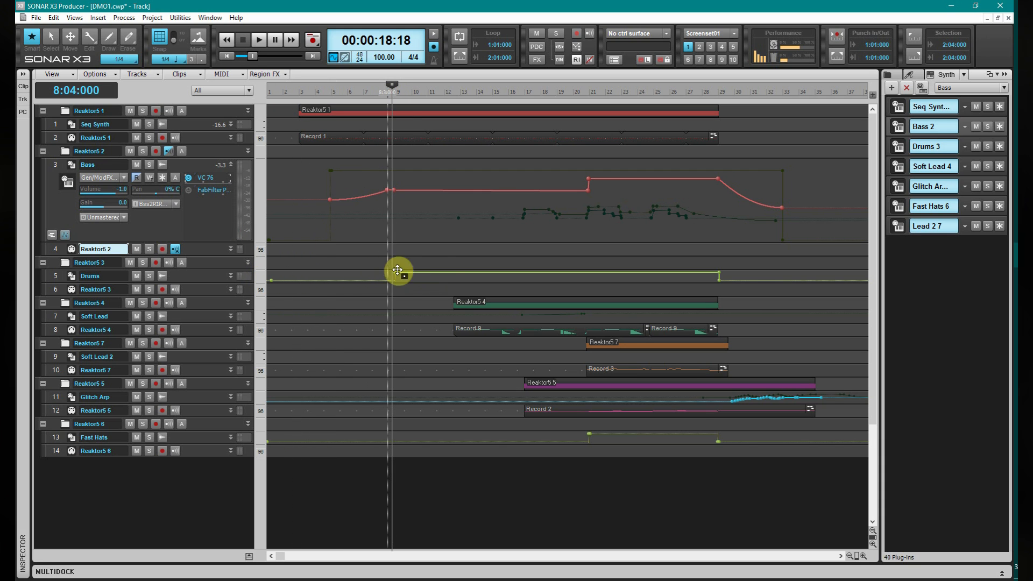
click(895, 150)
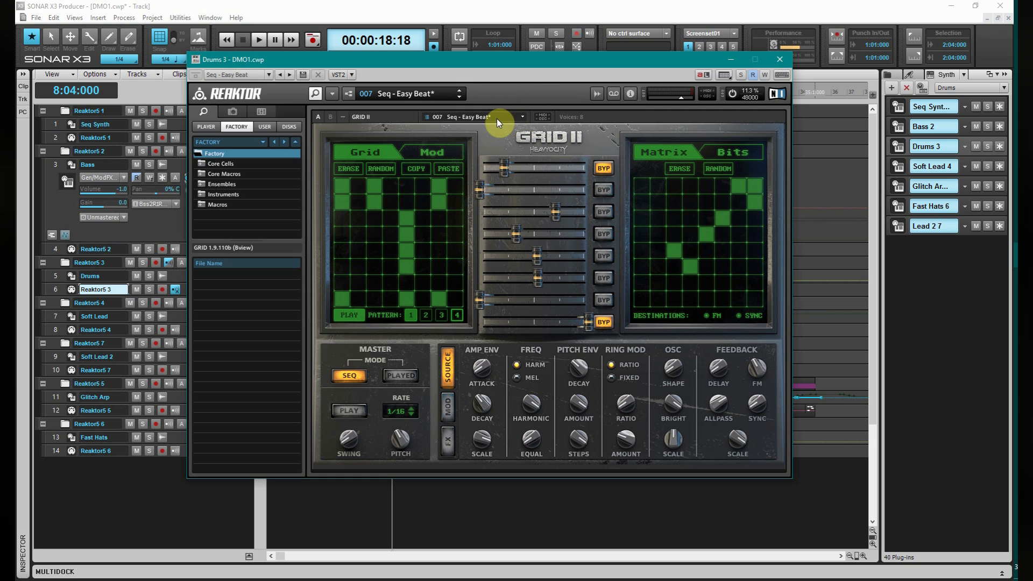
key(space)
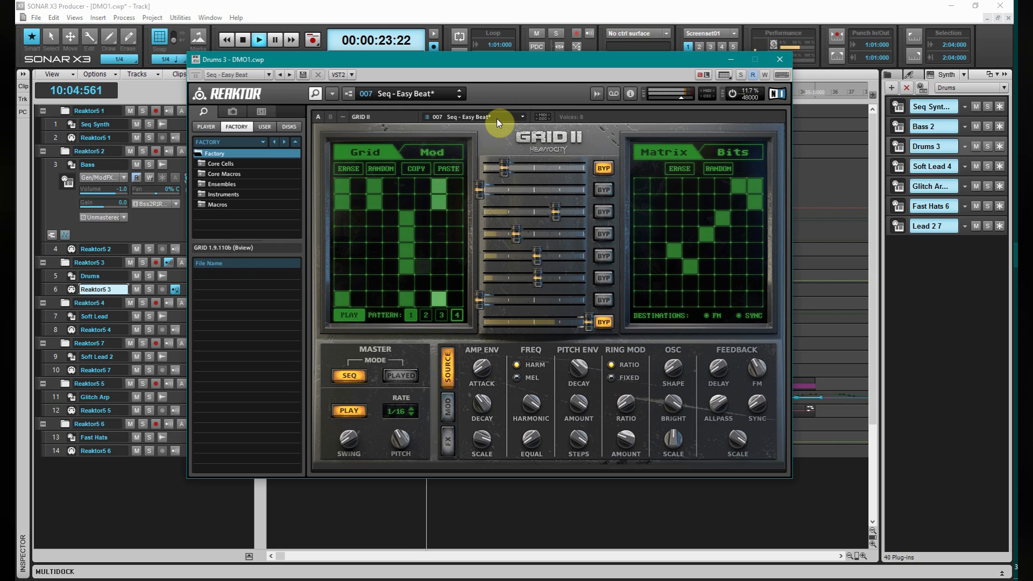
key(space)
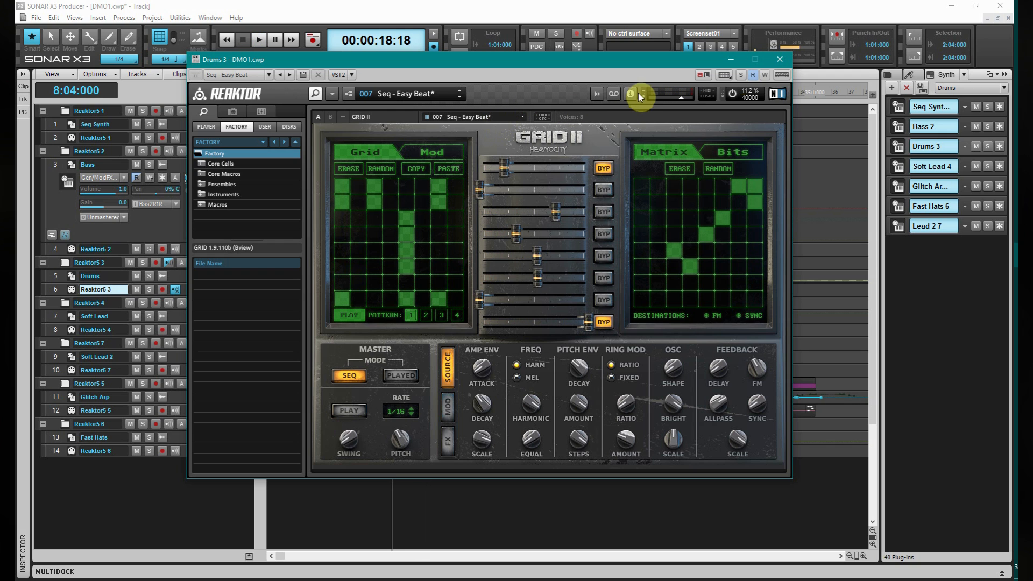
click(780, 60)
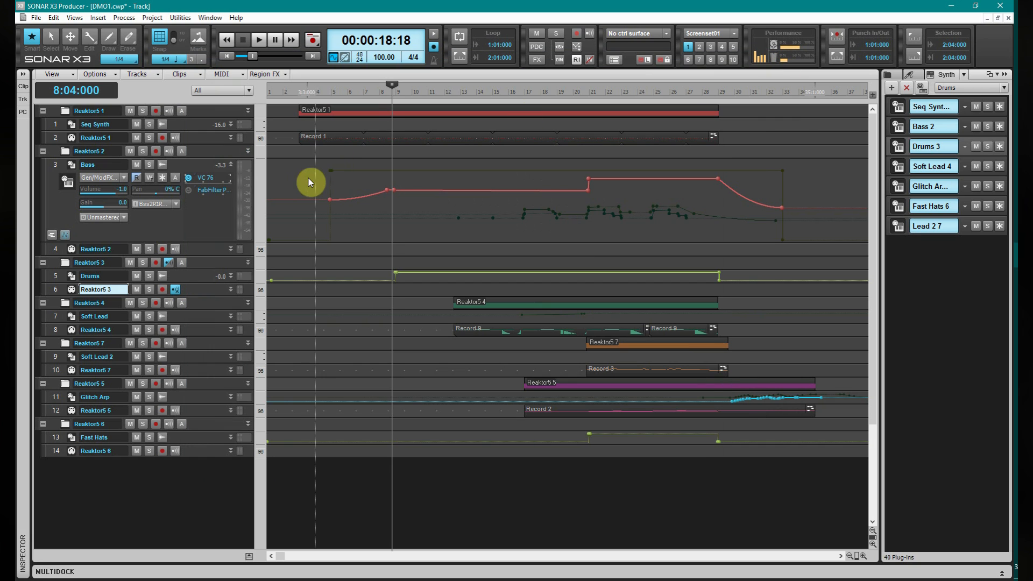
- Collapse the Bass track, and audition the project from 12:03:000 with the Soft Lead 4 instrument open
click(232, 166)
click(453, 89)
click(478, 261)
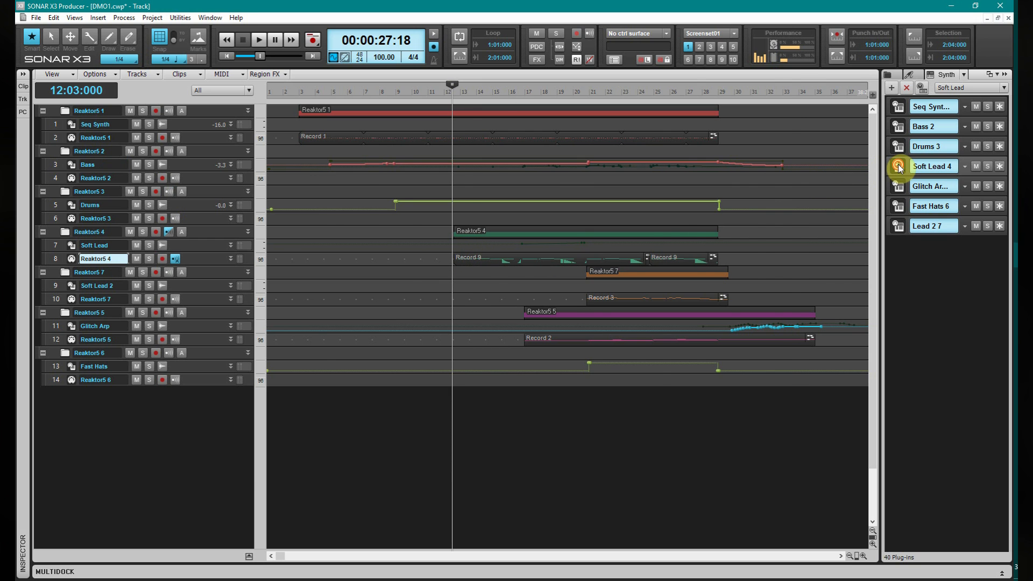
click(898, 166)
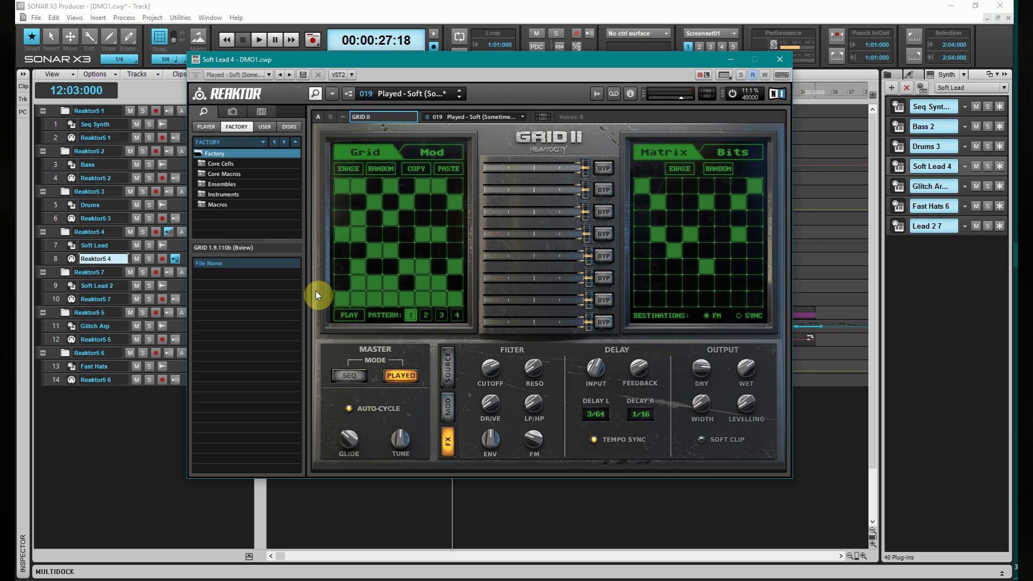
key(space)
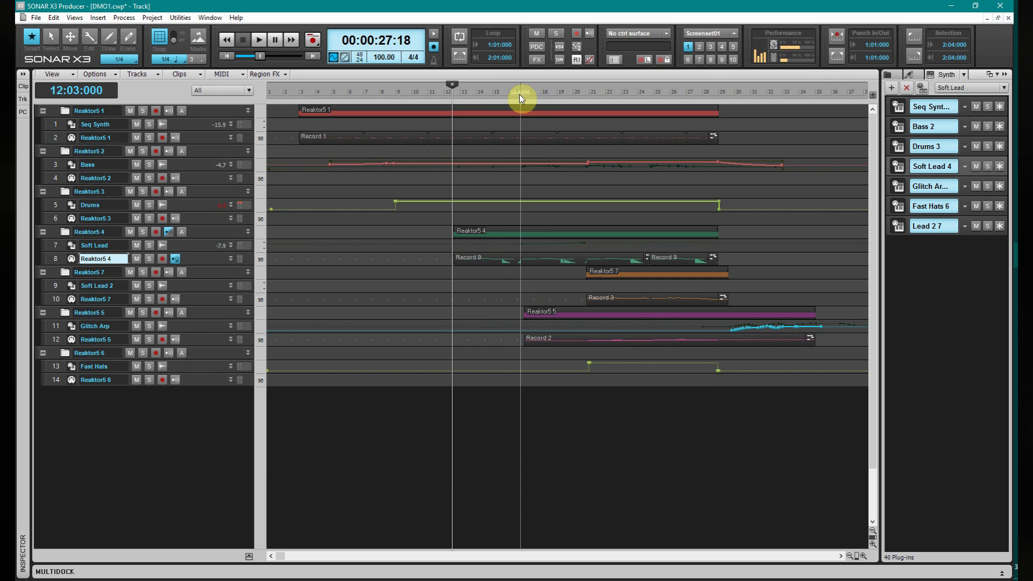
- Move the playhead to 16:04:000 and view the Glitch Arp 5 instrument briefly before closing it
click(521, 94)
click(898, 186)
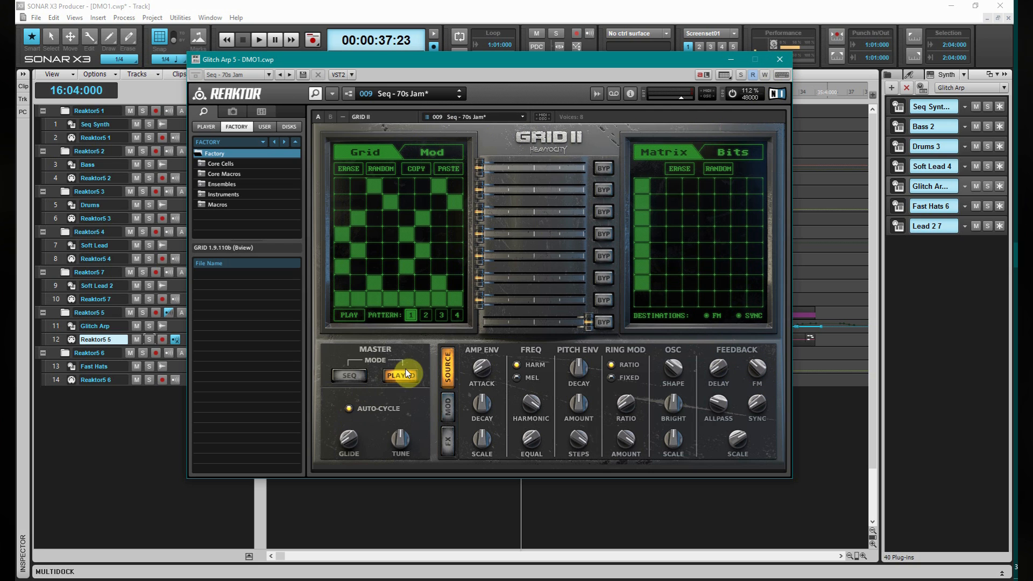
click(780, 60)
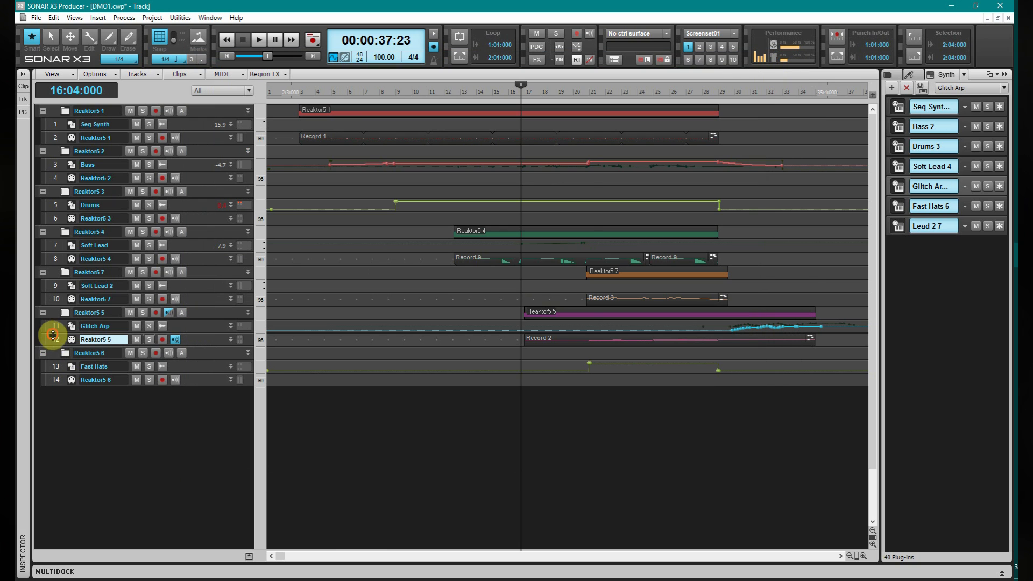
- Select the Reaktor5 5 track, view its arpeggiator settings in the Inspector, and audition the project from 16:04:000
click(54, 340)
click(23, 75)
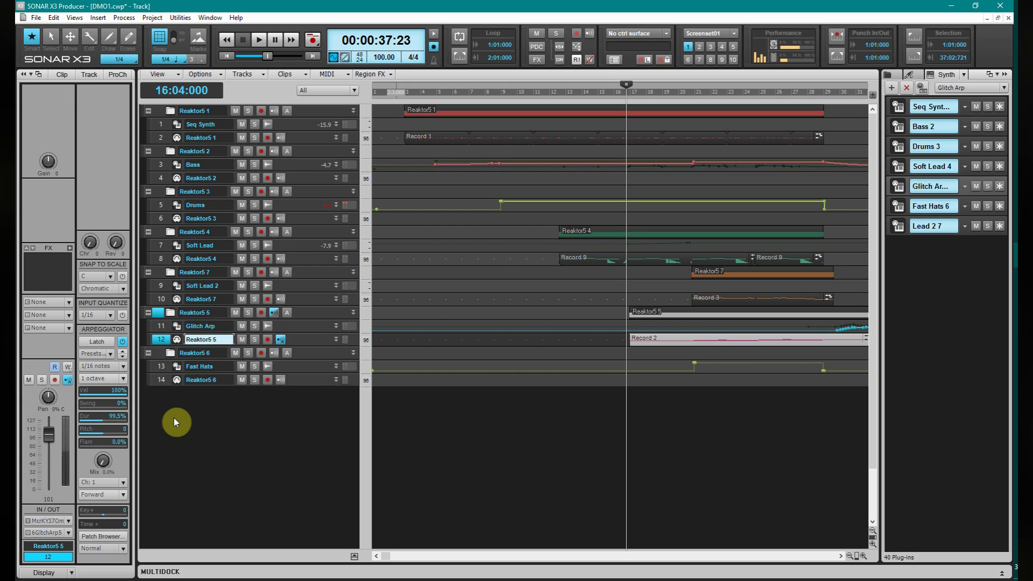
click(22, 76)
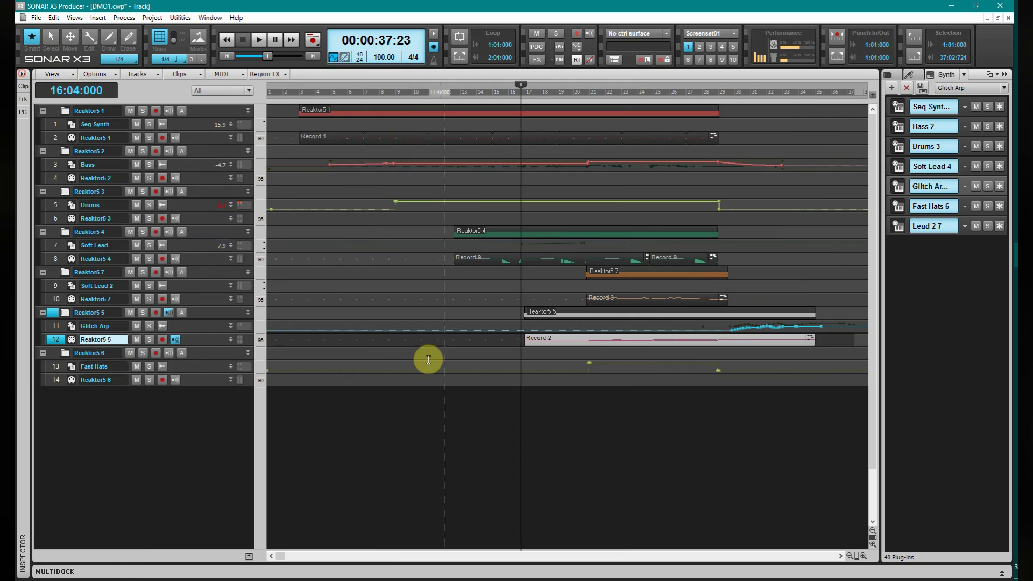
key(space)
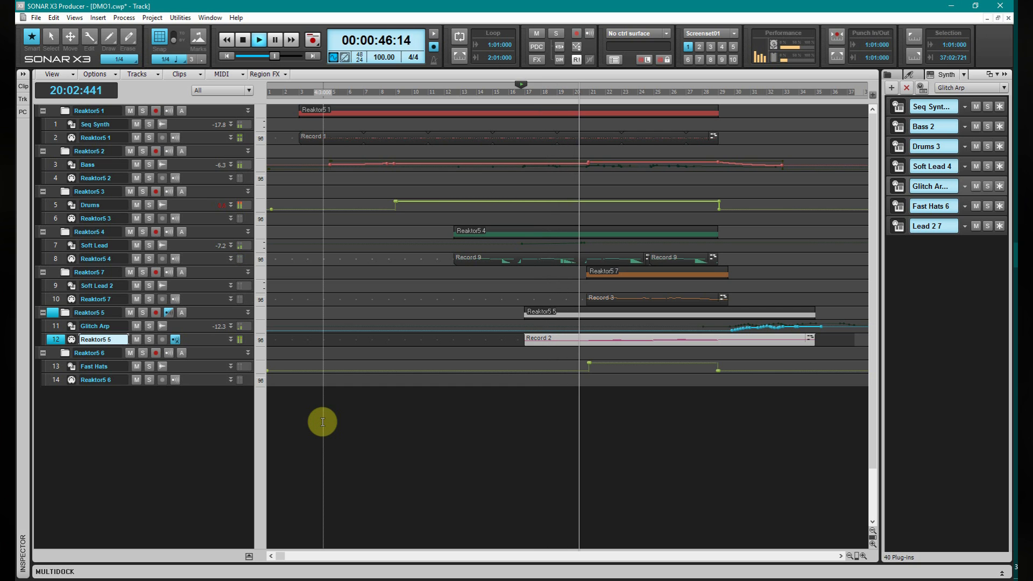
key(space)
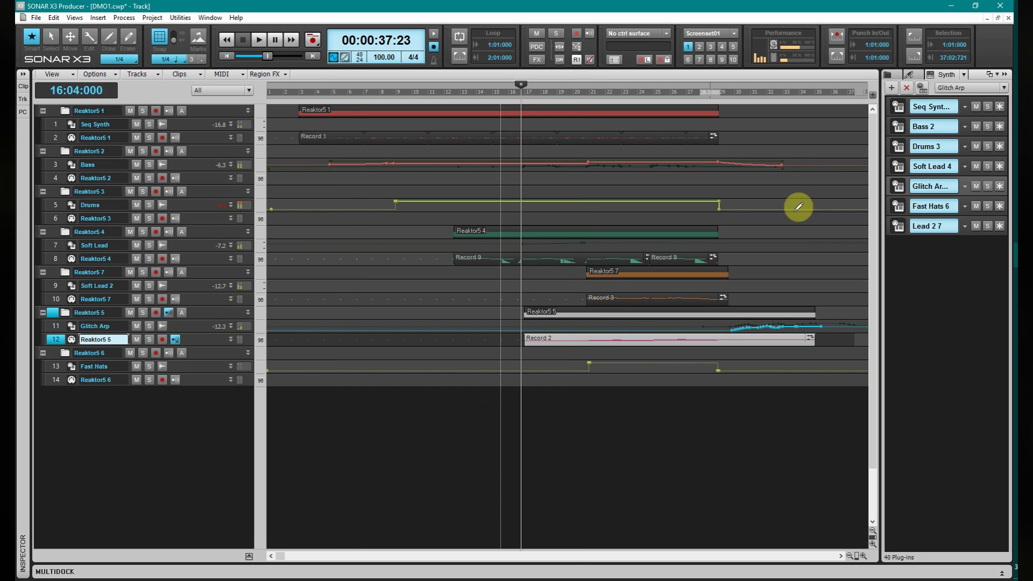
- Move the playhead to 20:04:000, highlight the Record 3 clip on Reaktor5 7, and select the Fast Hats track
click(587, 414)
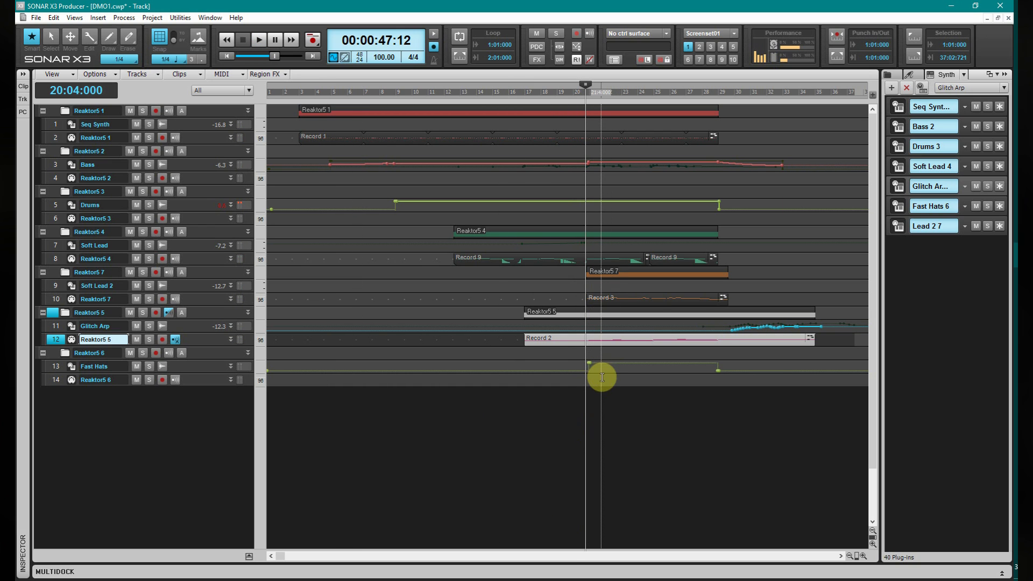
click(607, 298)
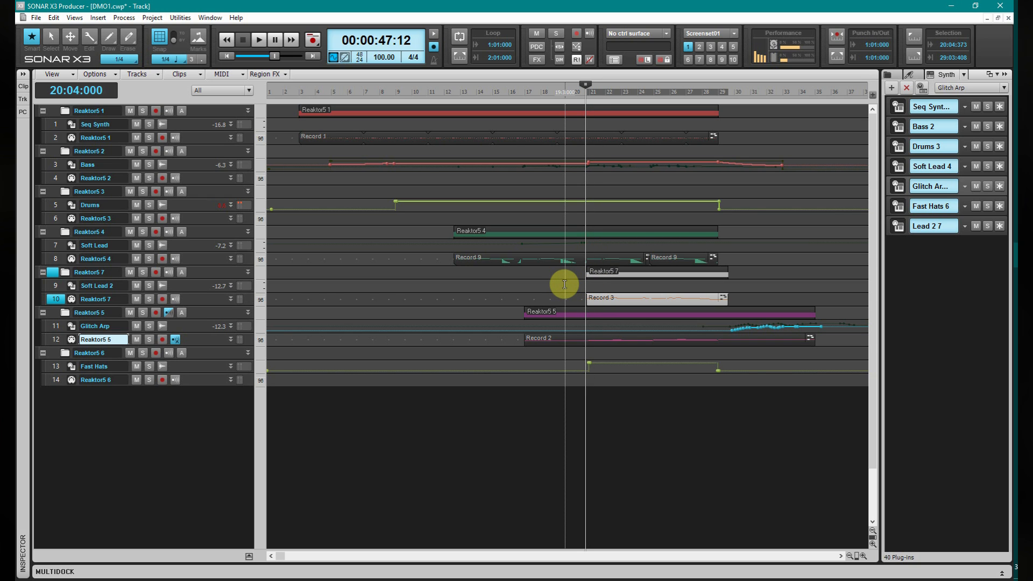
click(53, 369)
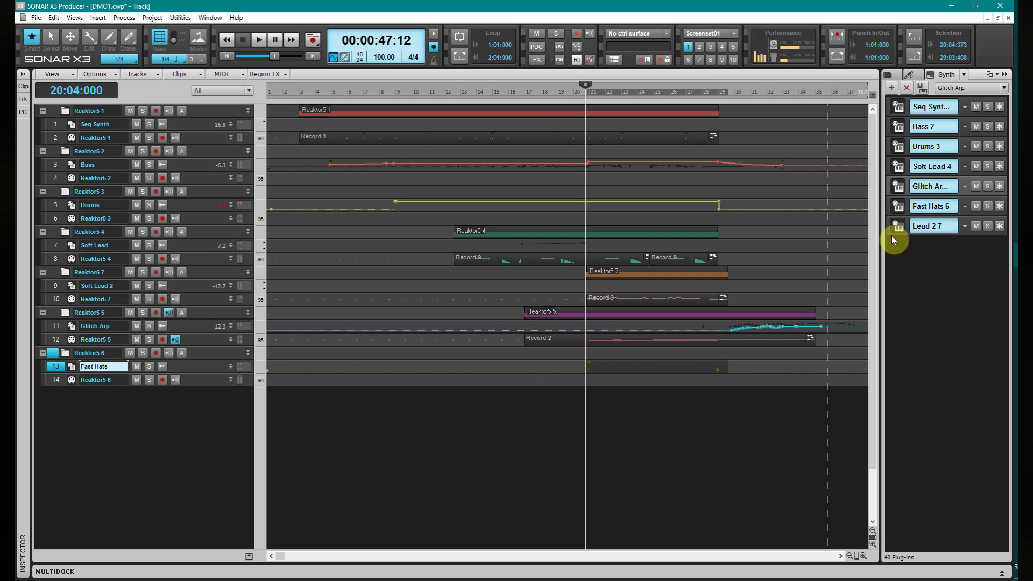
- View the Source settings of the Fast Hats 6 instrument, close it, and audition the project from 20:04:000
click(902, 207)
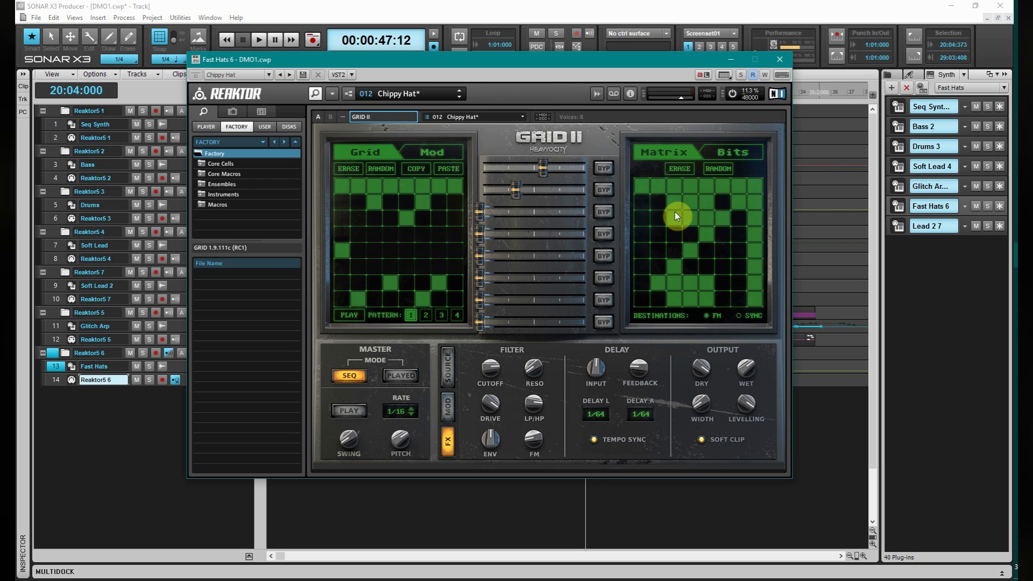
click(451, 366)
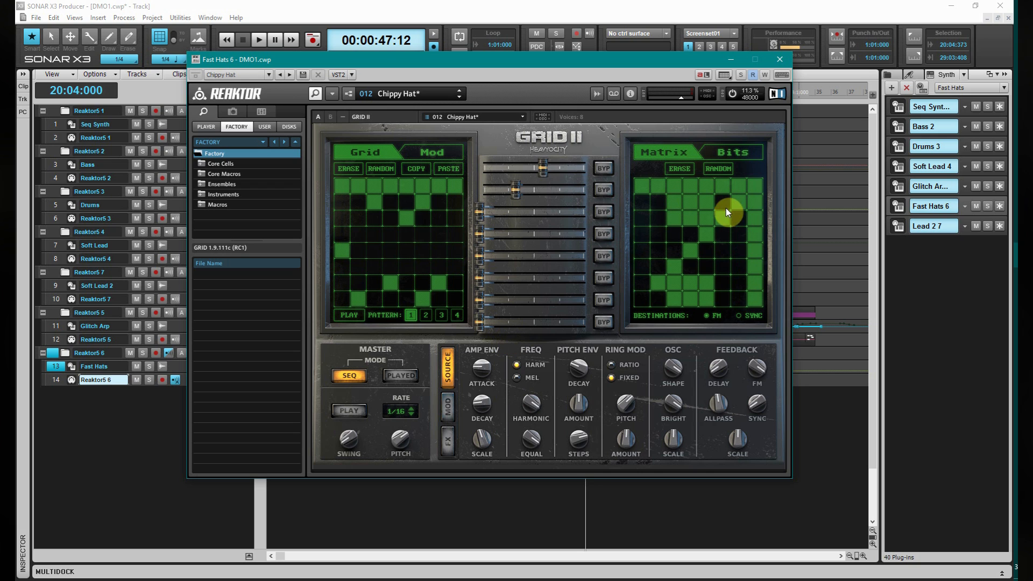
click(789, 63)
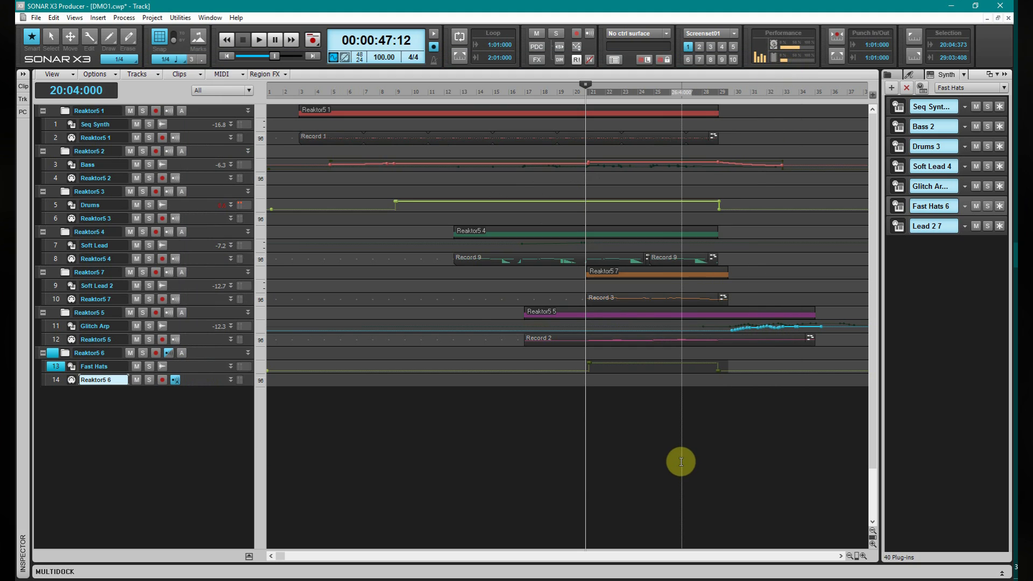
key(space)
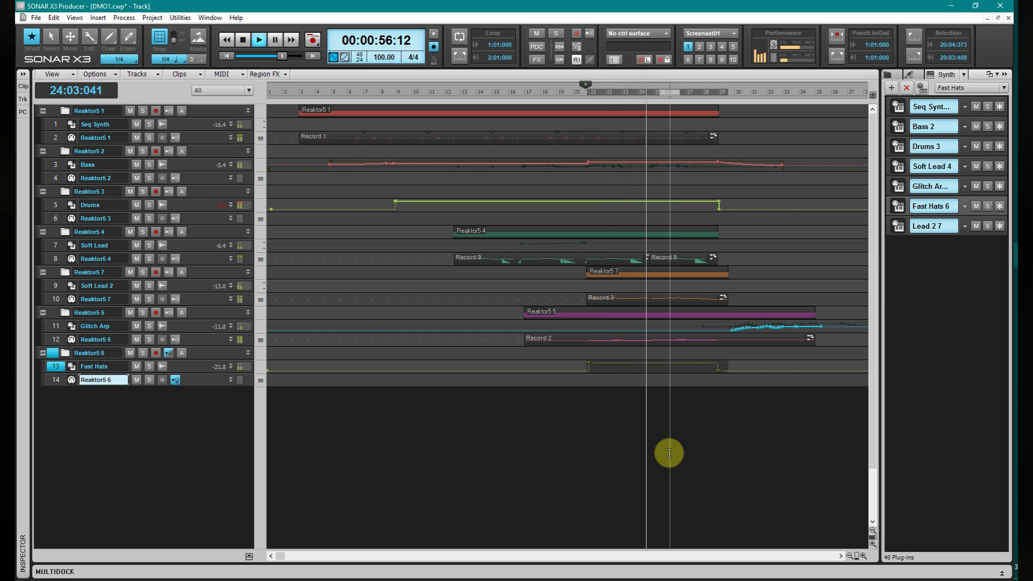
key(space)
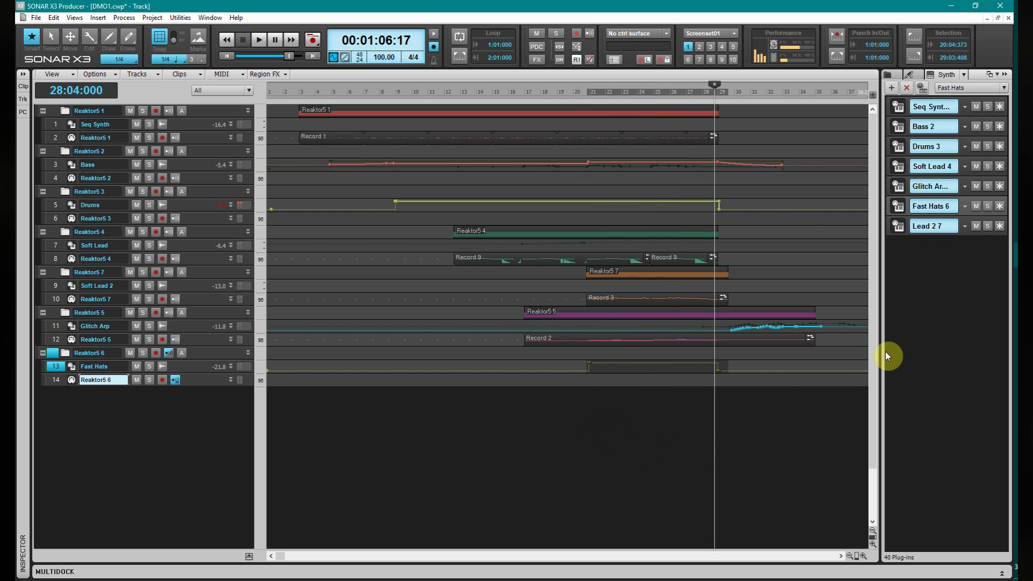
- Open the Glitch Arp 5 instrument, reposition its window, and audition the project's ending from 28:04:000
click(897, 188)
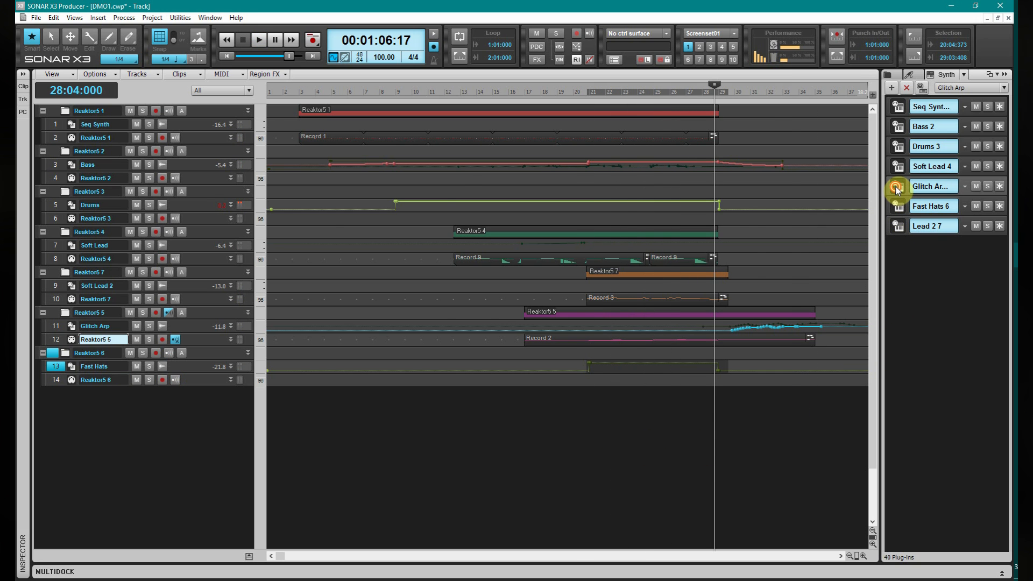
drag(506, 58, 501, 83)
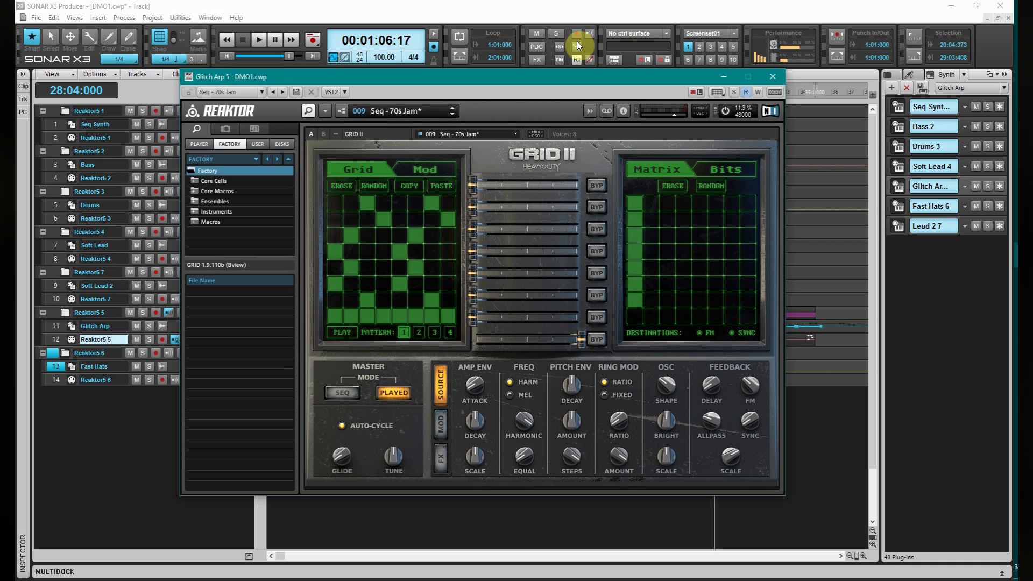
mouse_move(580, 78)
mouse_down()
mouse_move(540, 89)
mouse_move(587, 72)
mouse_up()
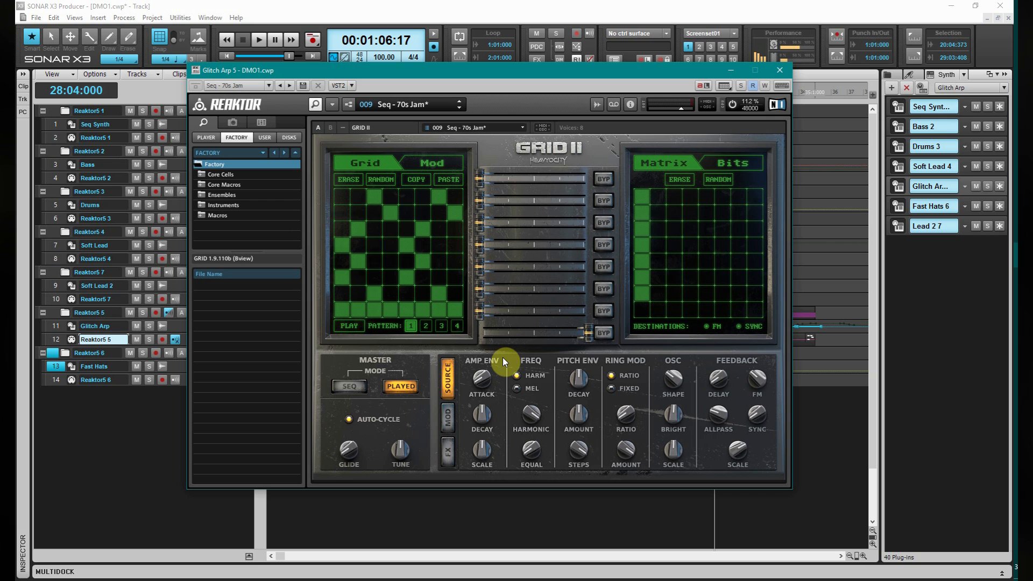
key(space)
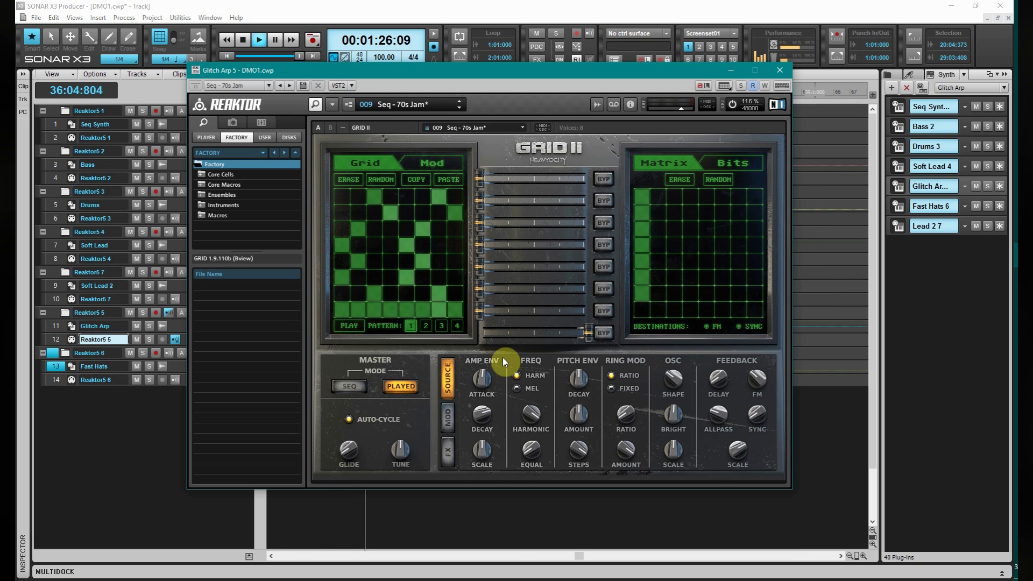
key(space)
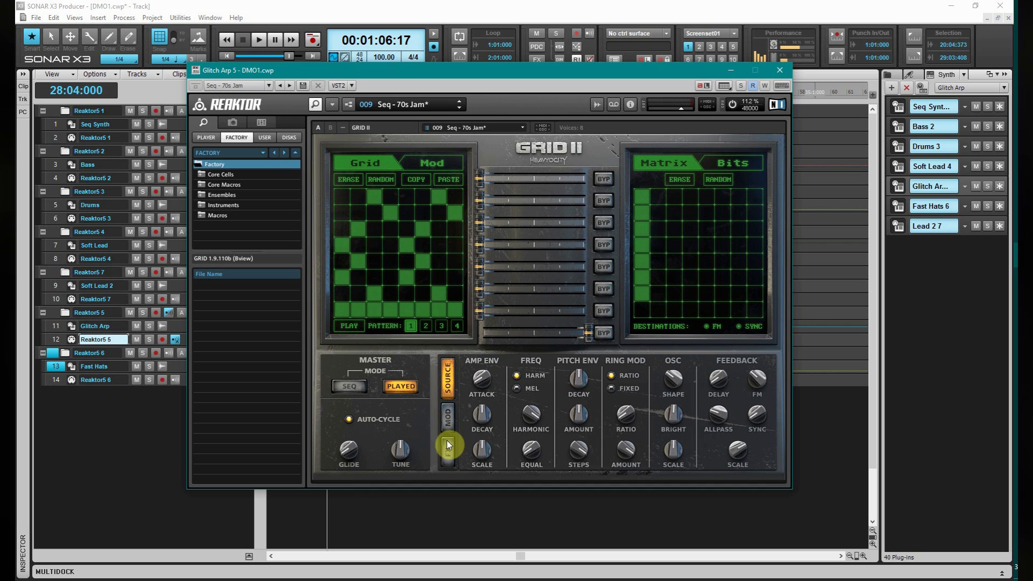